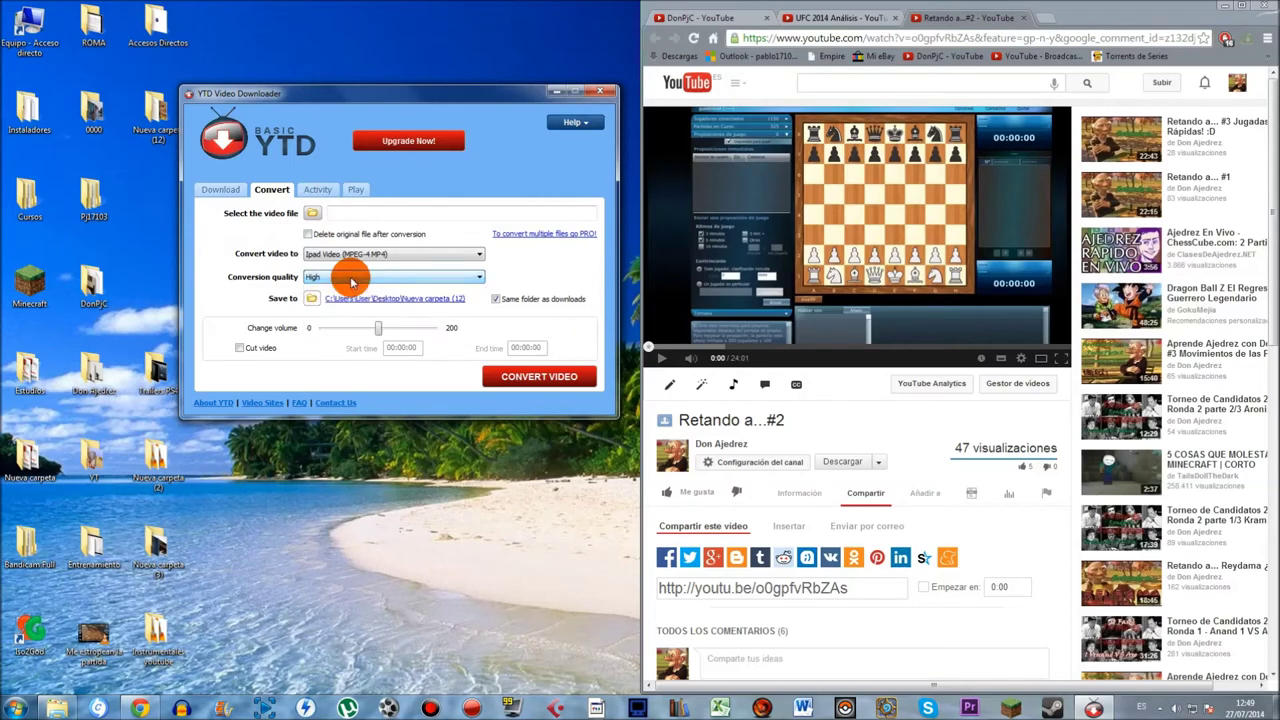
Step: Set the video conversion format to MPEG Audio Layer 3 (MP3)
left_click(351, 254)
left_click(352, 330)
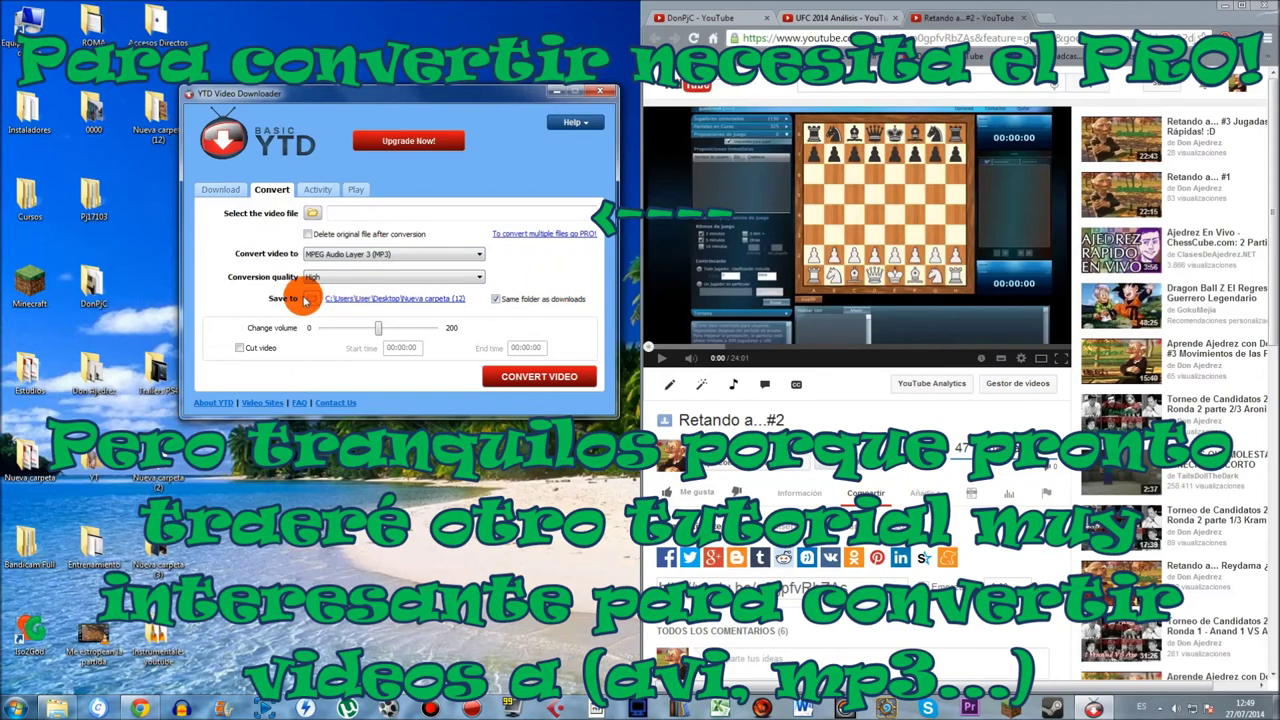
Step: Preview the completed UFC 2014 Análisis.mp4 download in the downloader's built-in player, including its full-screen view, and pause the playback
left_click(318, 189)
left_click(335, 253)
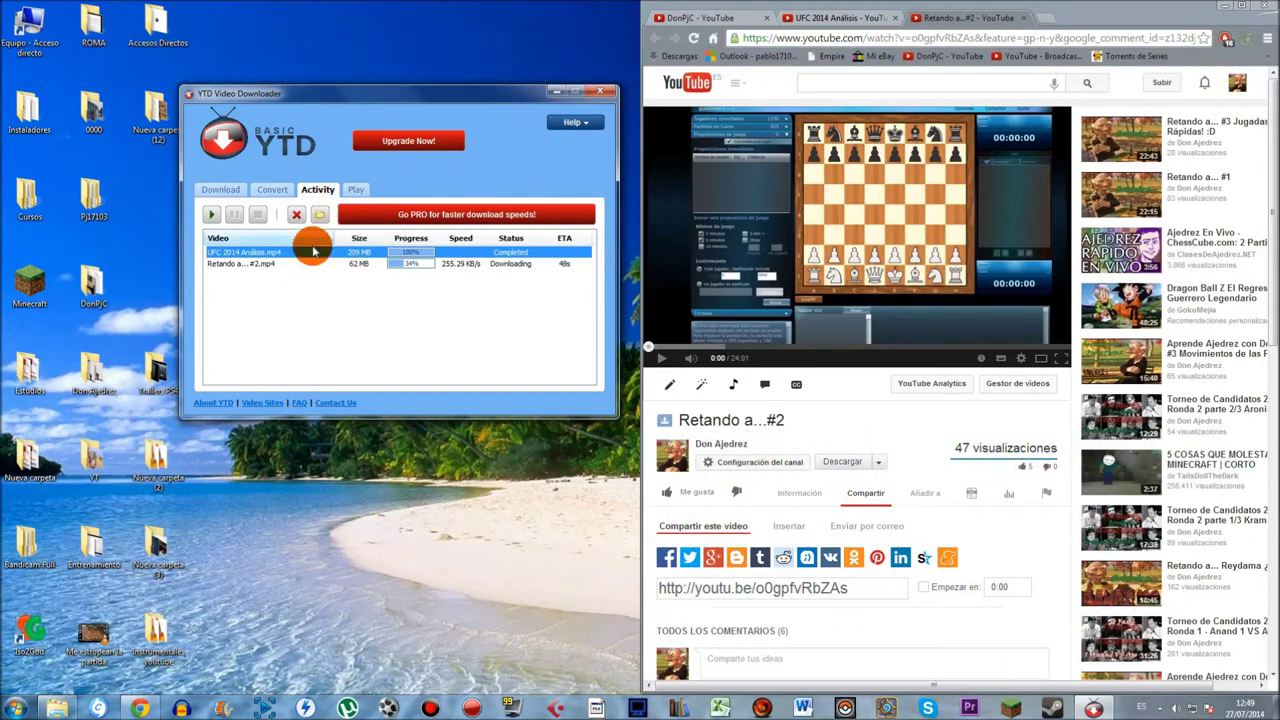
double_click(312, 252)
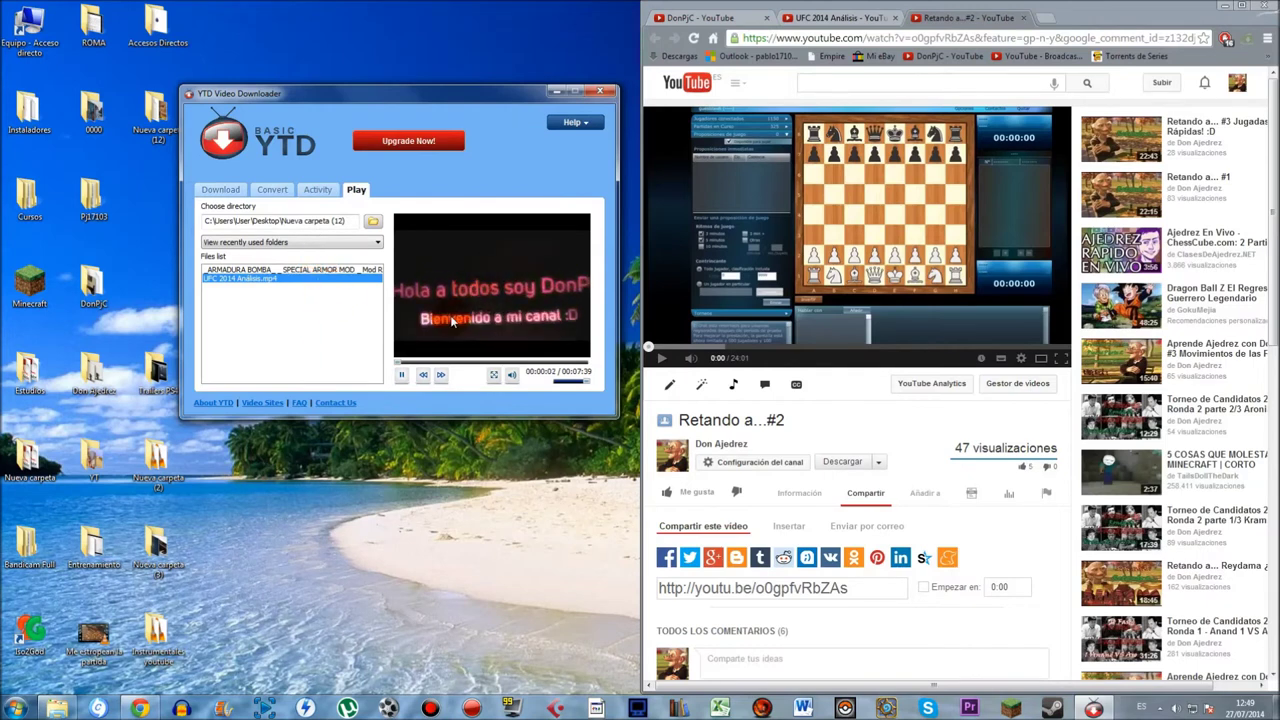
left_click(414, 376)
left_click(494, 374)
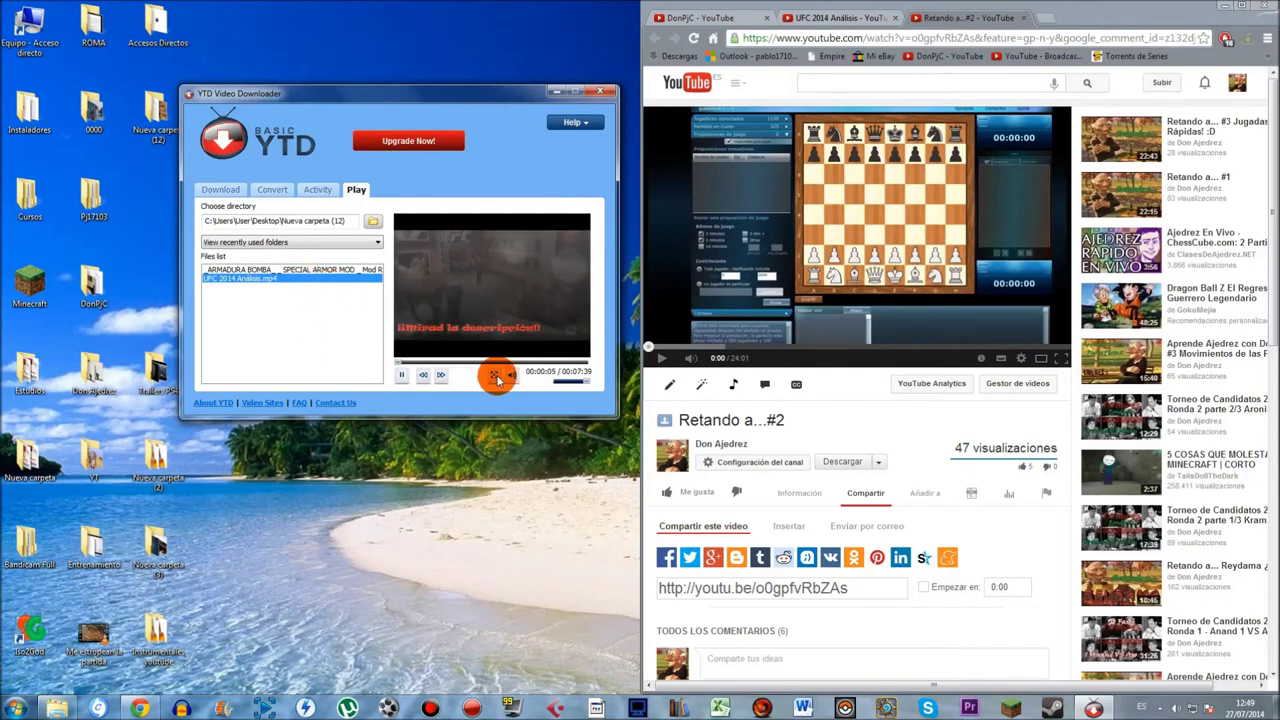
key("Escape")
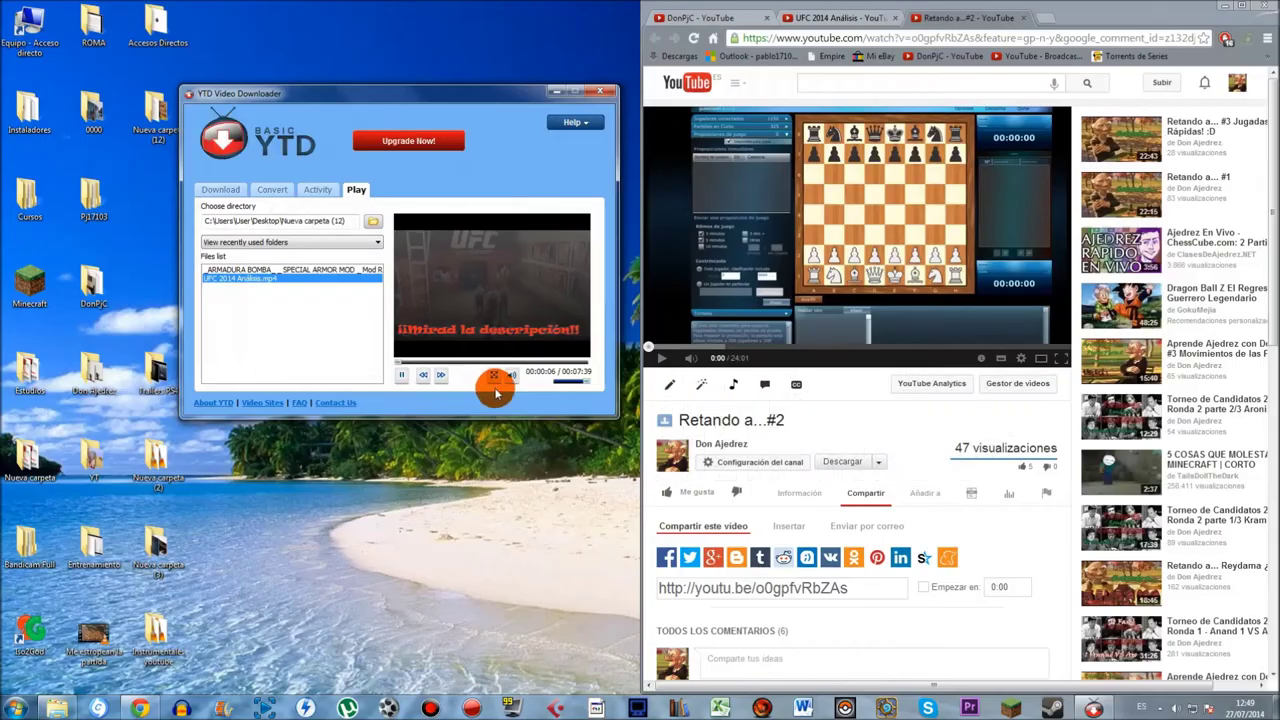
left_click(402, 375)
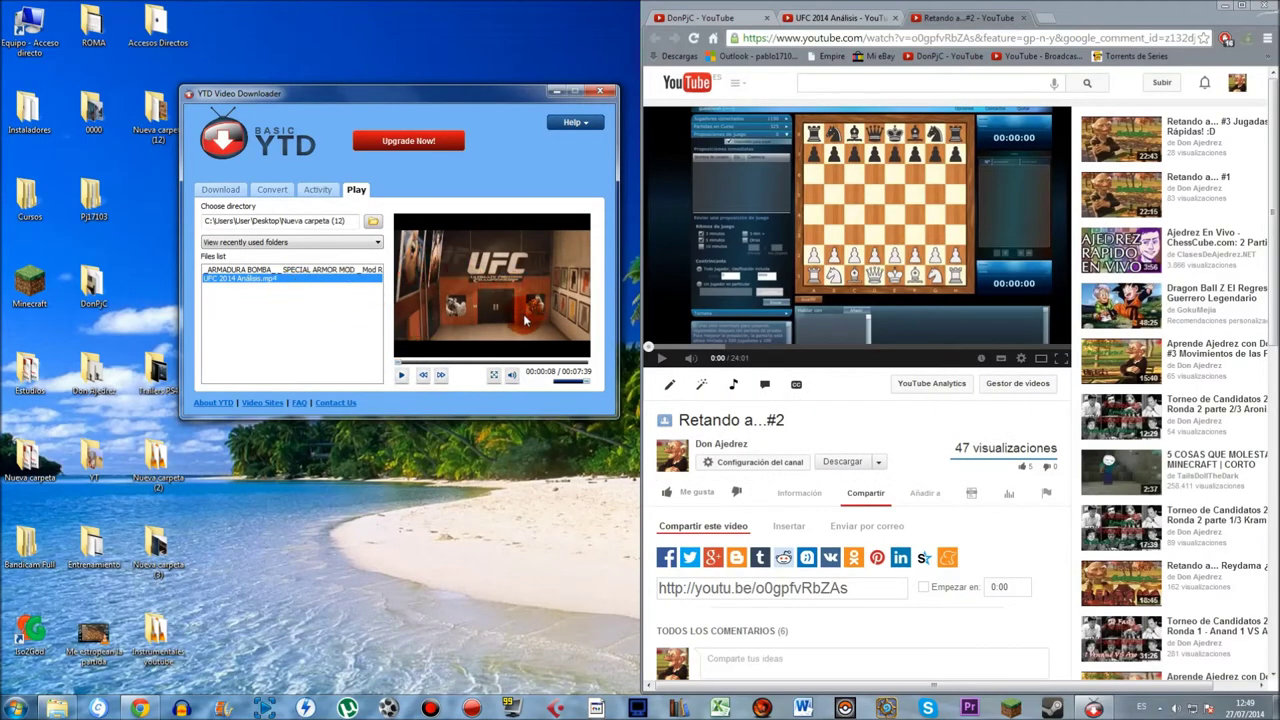
Step: Return to the list of downloads and open the folder that holds the downloaded videos
left_click(225, 190)
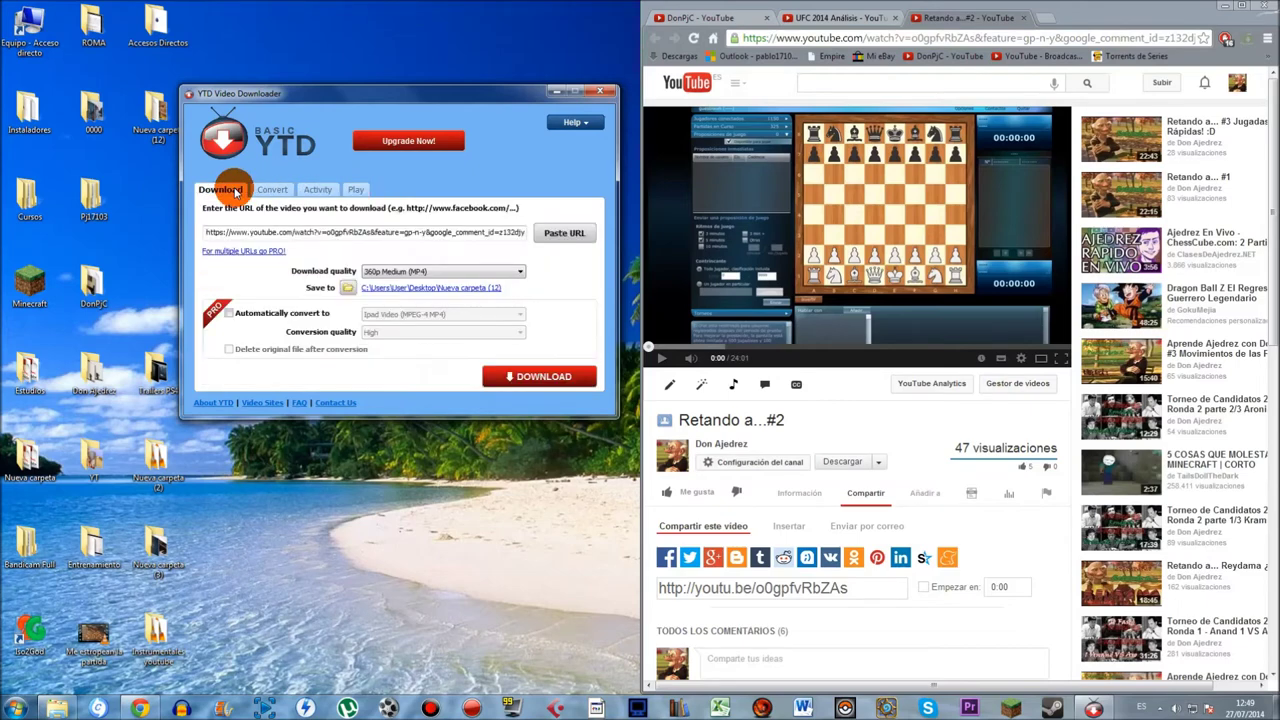
left_click(265, 190)
left_click(312, 189)
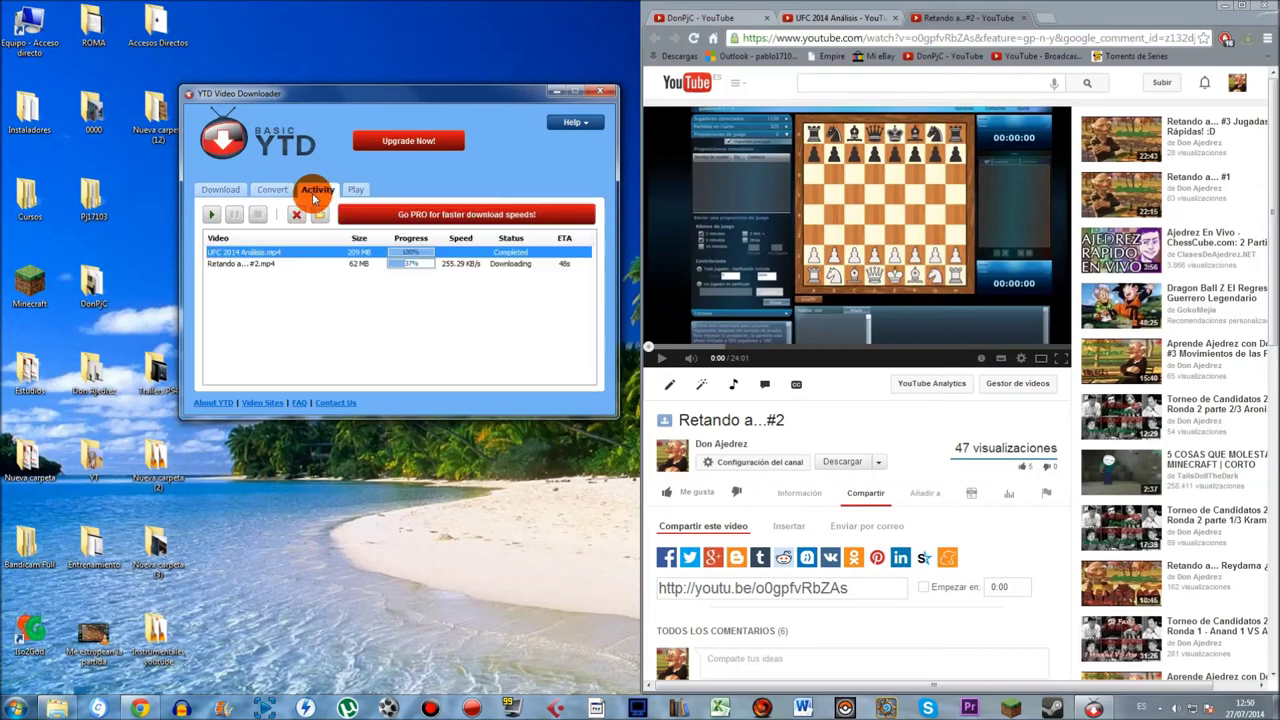
left_click(319, 214)
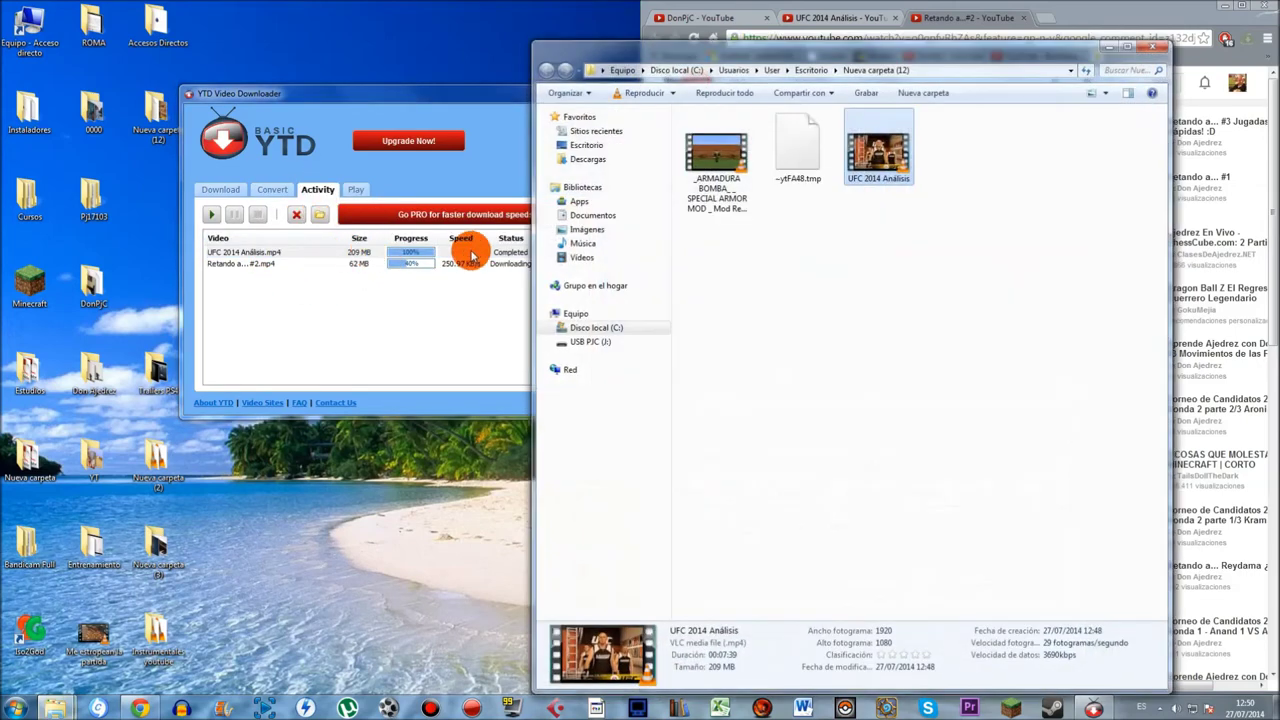
Step: Play the UFC 2014 Análisis video from the folder in VLC at full screen, and close the player
left_click(714, 176)
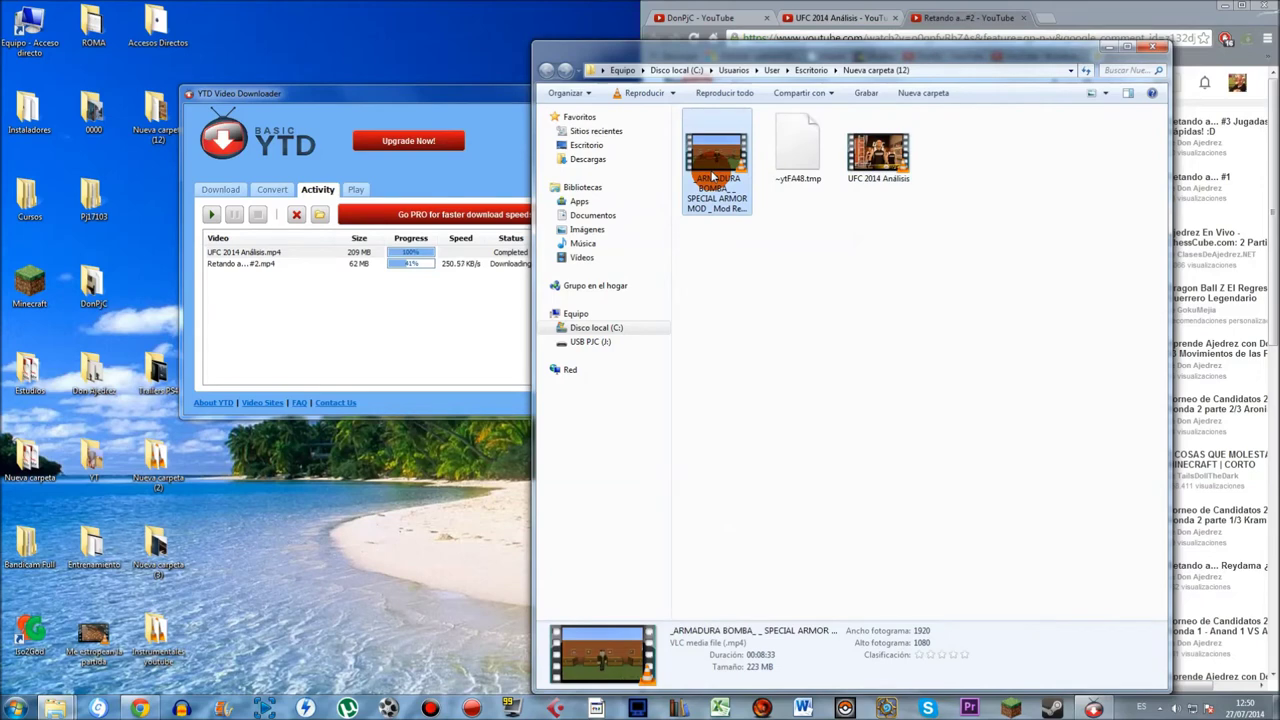
left_click(874, 172)
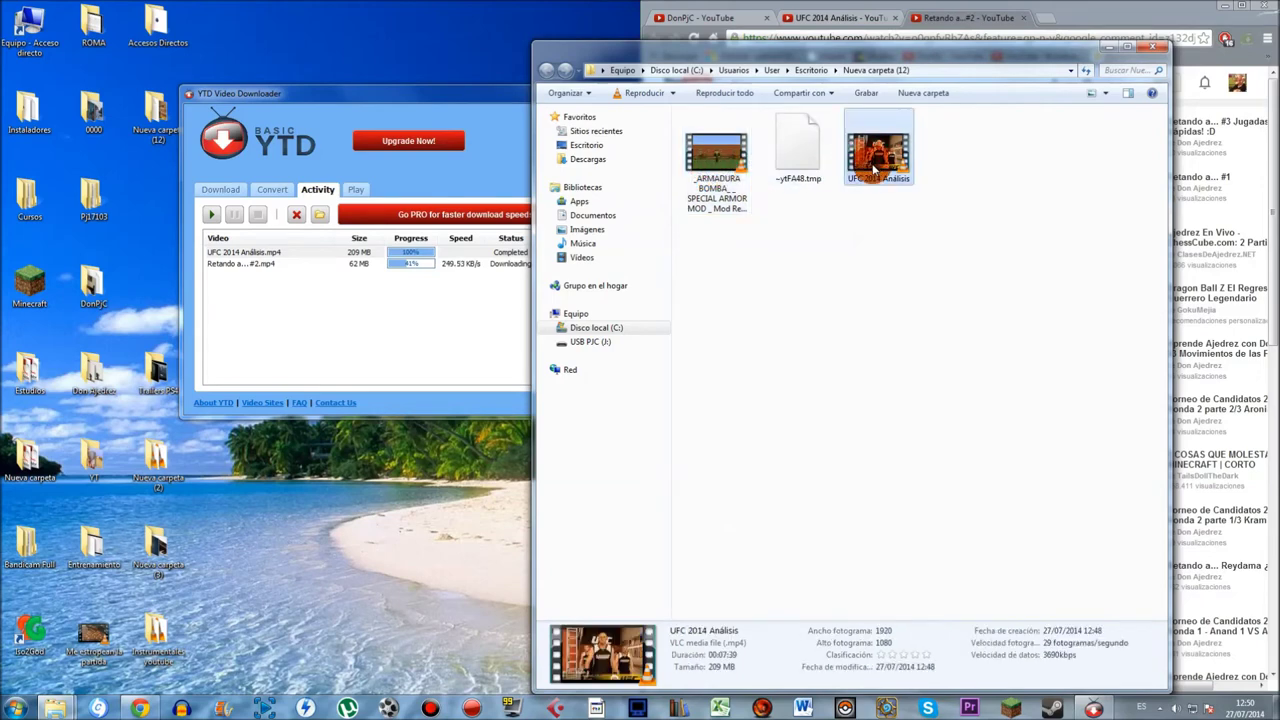
double_click(884, 160)
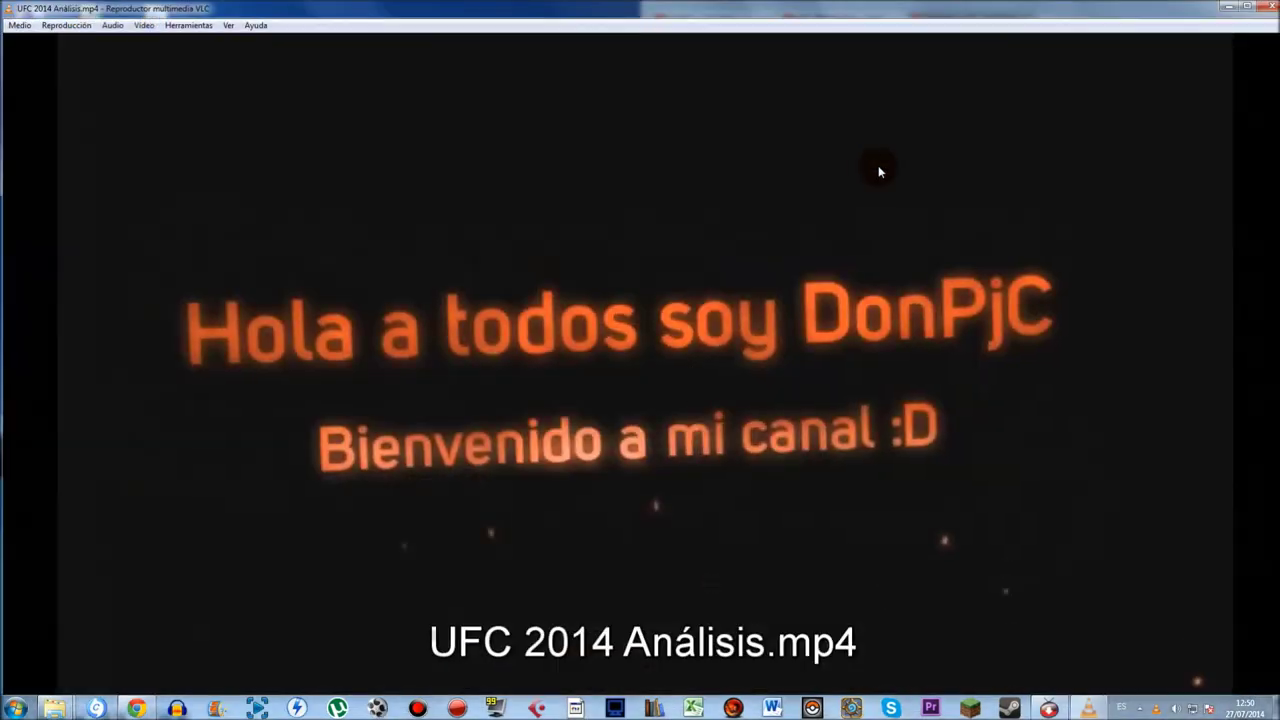
double_click(815, 250)
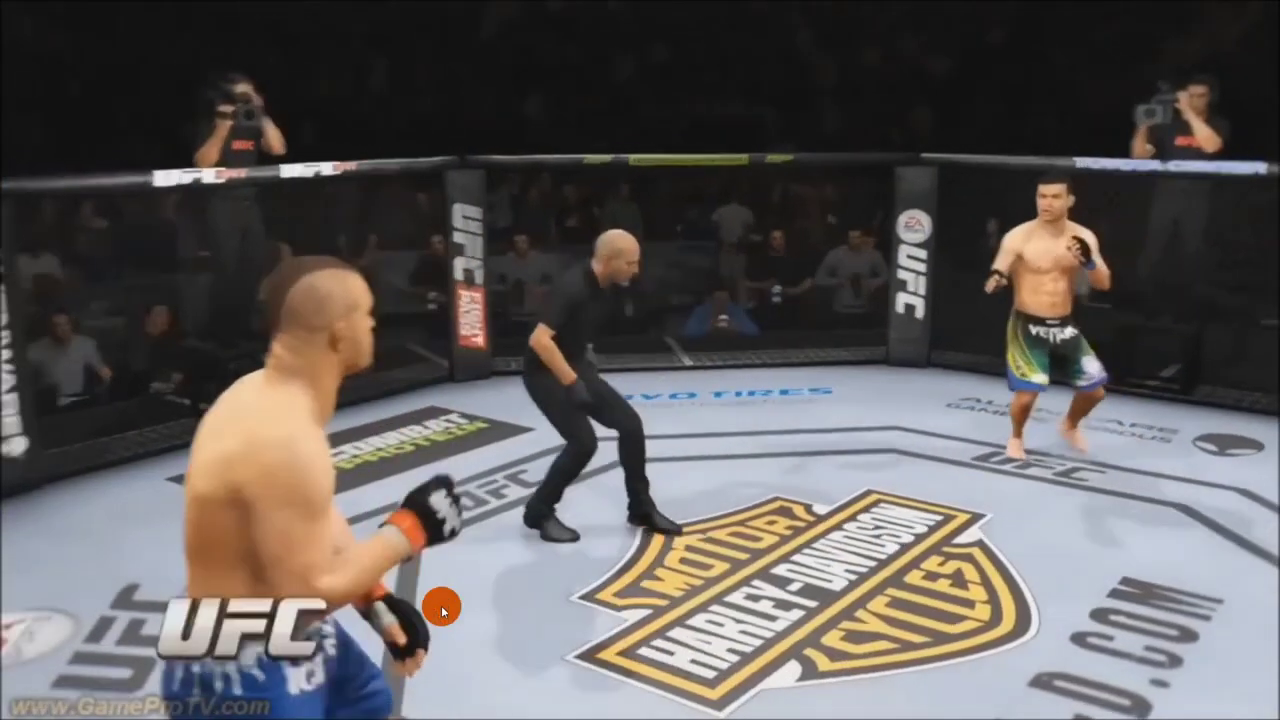
left_click(494, 579)
key("Escape")
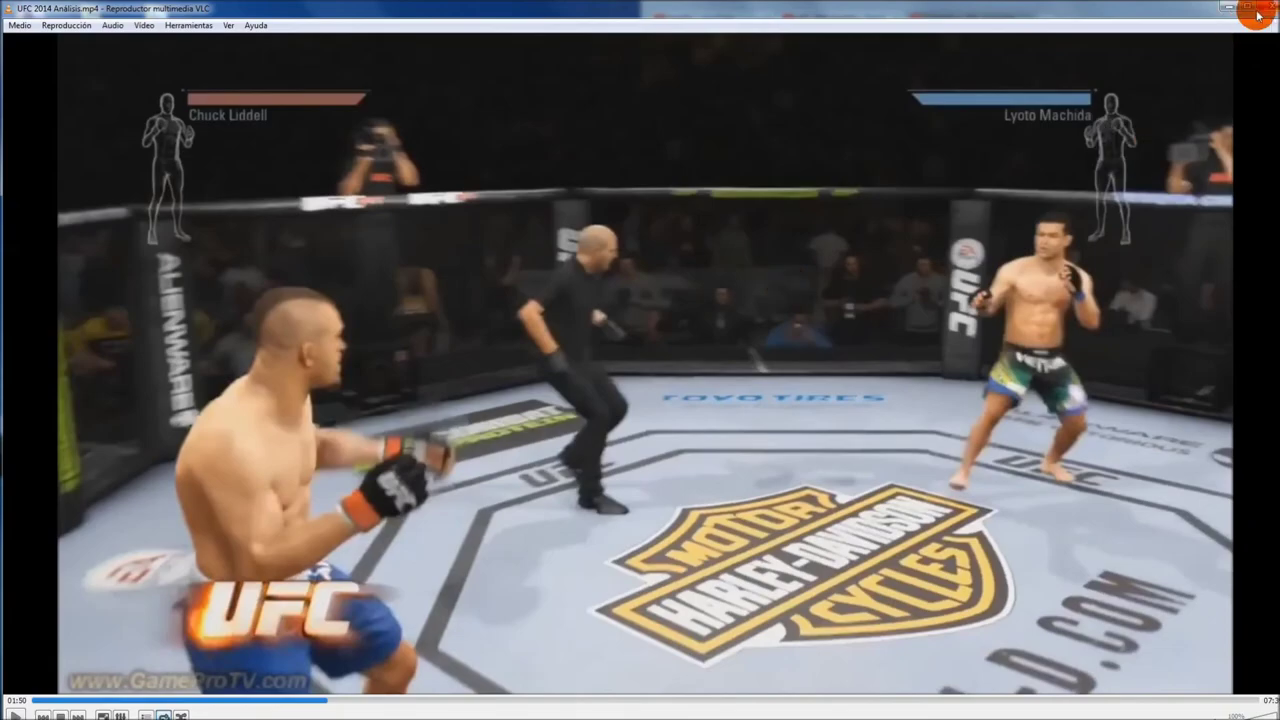
left_click(1262, 8)
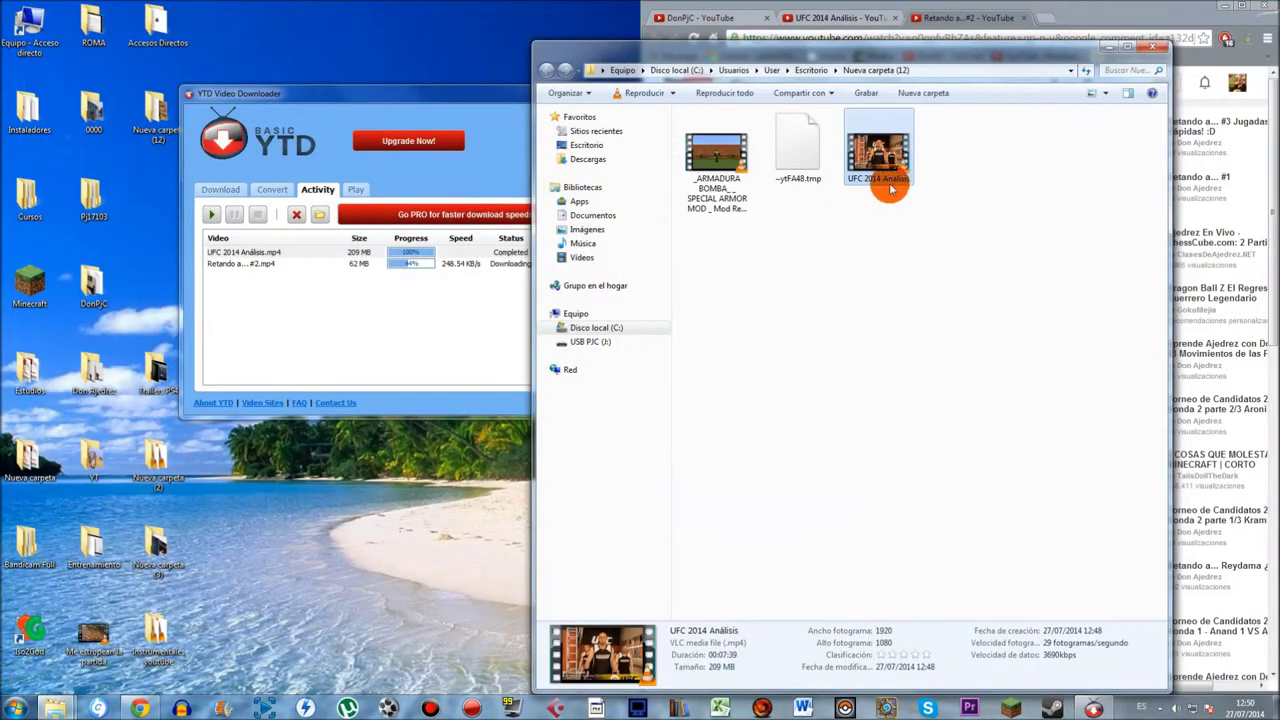
Step: Examine the temporary file ~ytFA48.tmp, select the Retando a...#2.mp4 download, and move the downloader window clear of the folder window
left_click(879, 155)
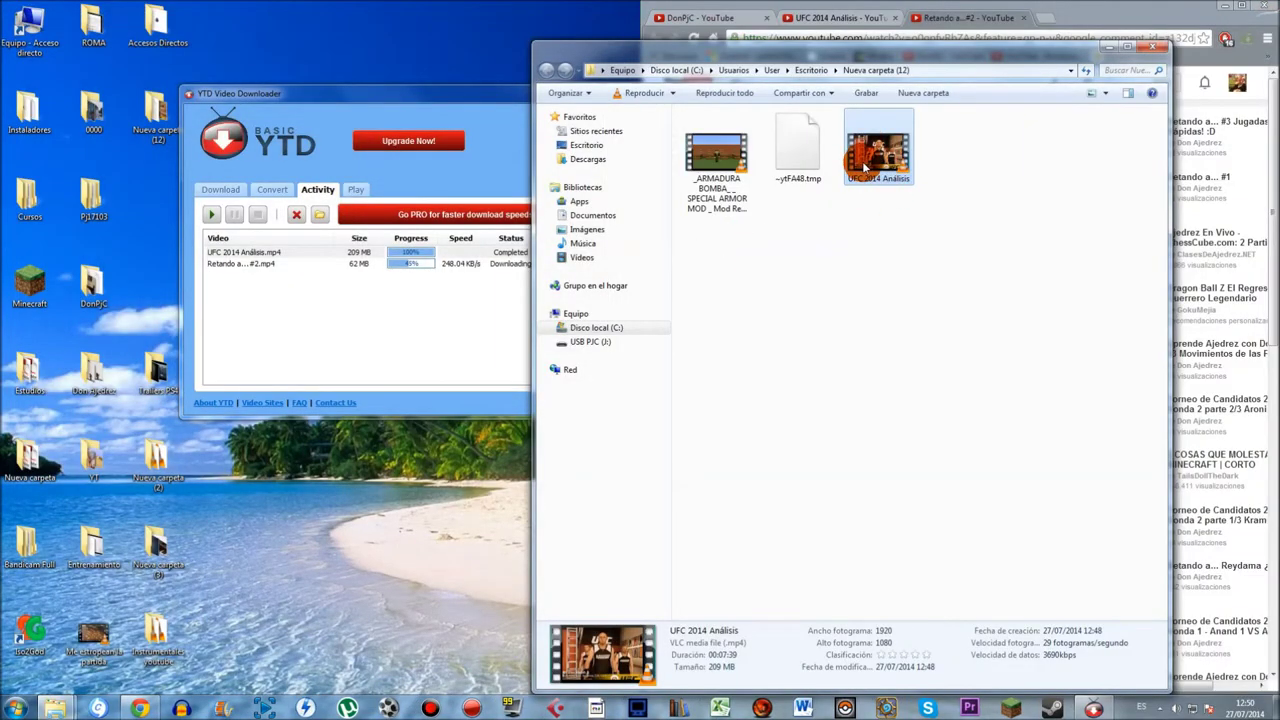
left_click(800, 165)
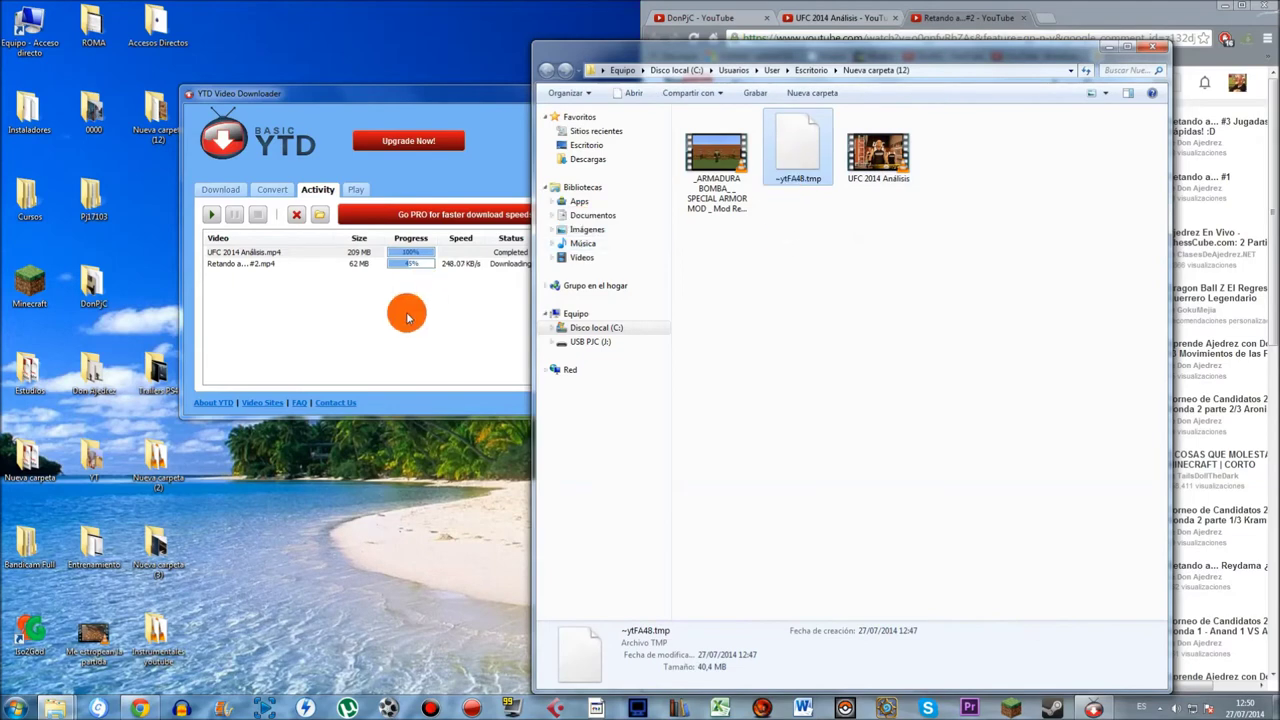
left_click(407, 318)
left_click(443, 263)
left_click_drag(492, 97, 381, 89)
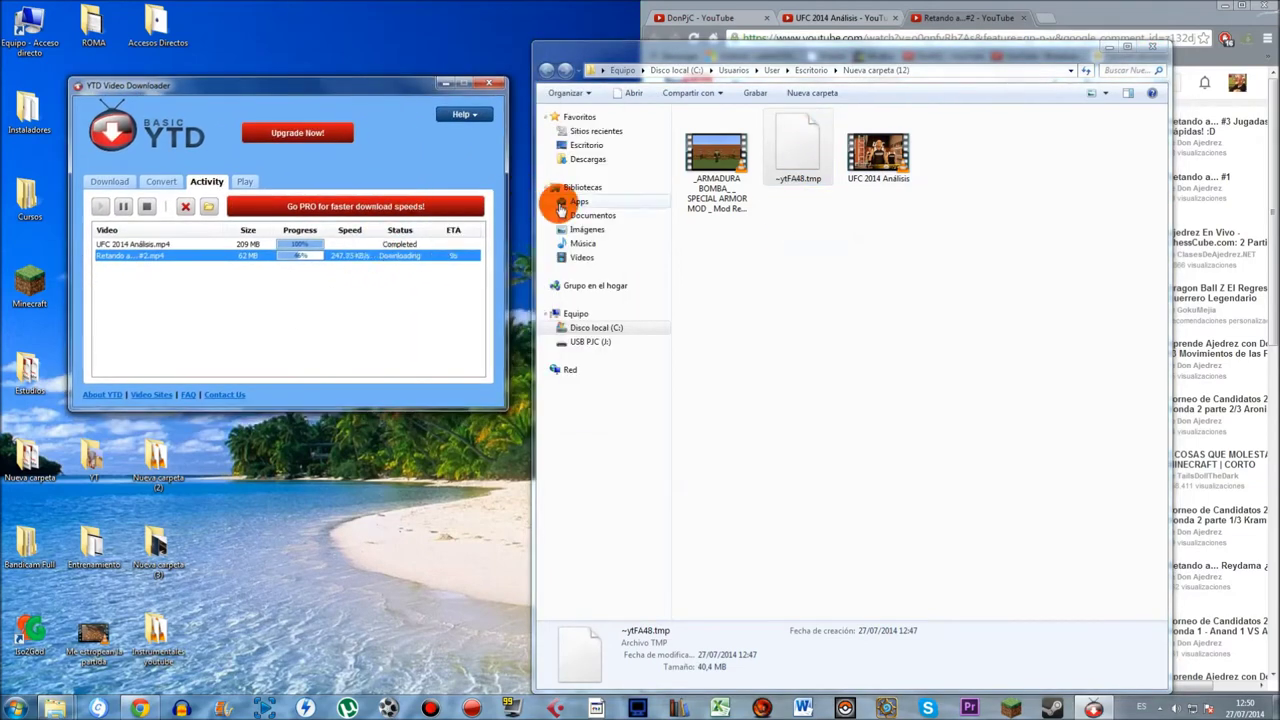
left_click(873, 167)
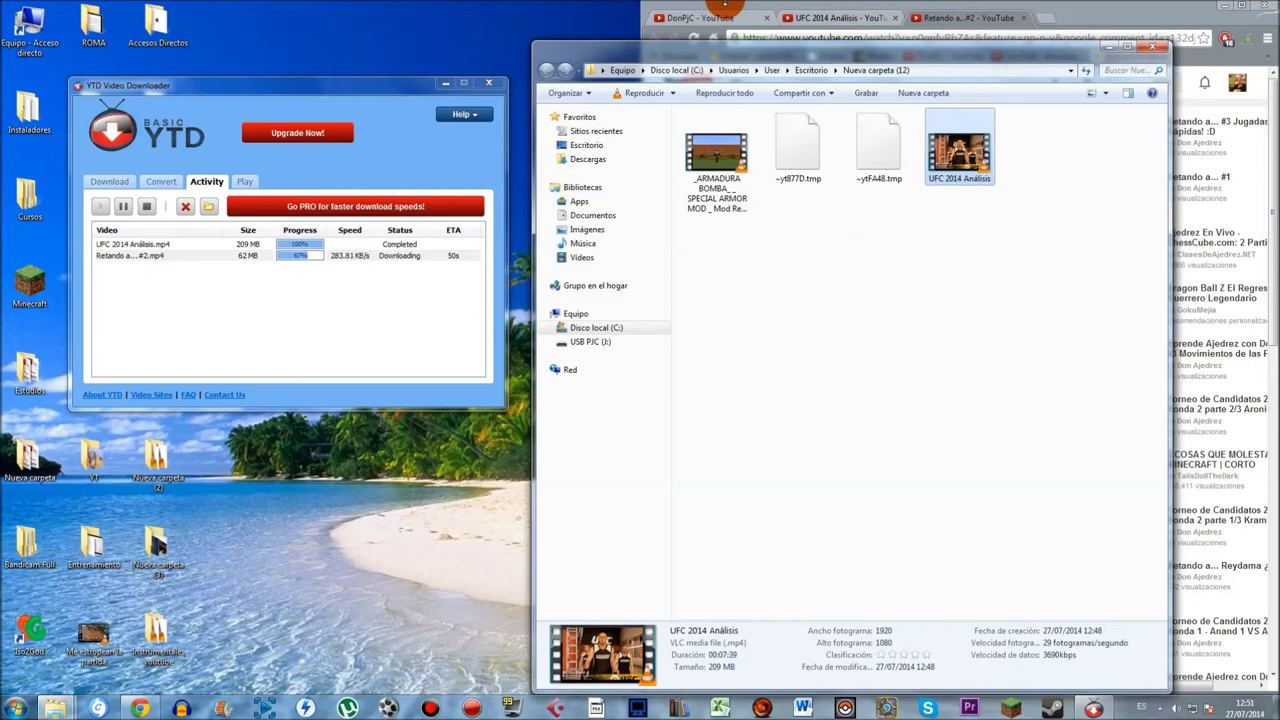
left_click_drag(768, 52, 828, 69)
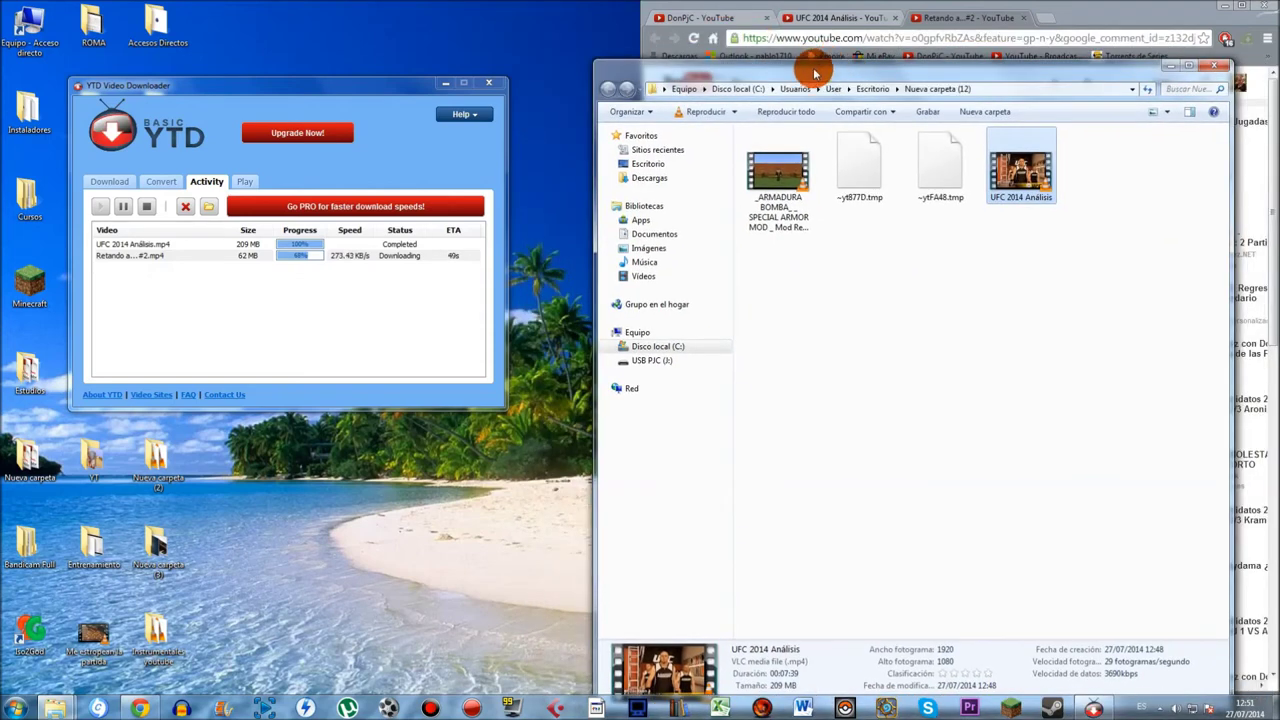
left_click_drag(794, 74, 729, 76)
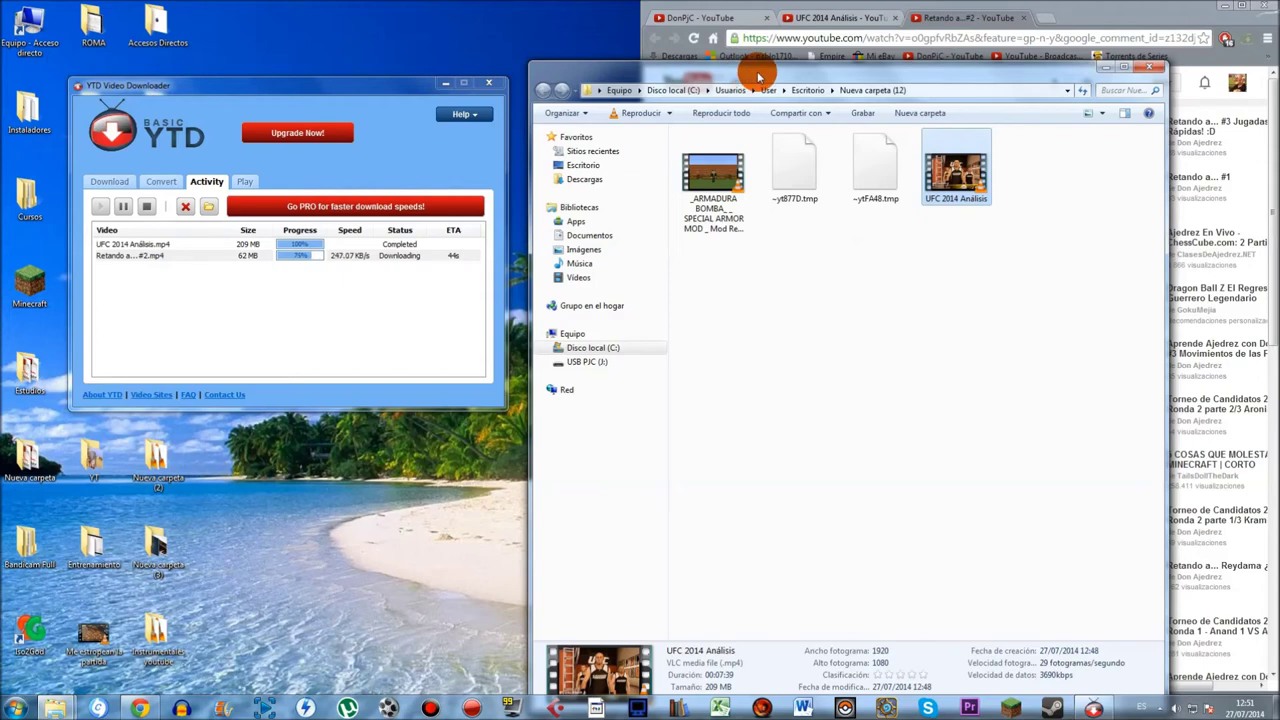
Step: Stop and restart the Retando a...#2.mp4 download, and pause and resume it
left_click(335, 255)
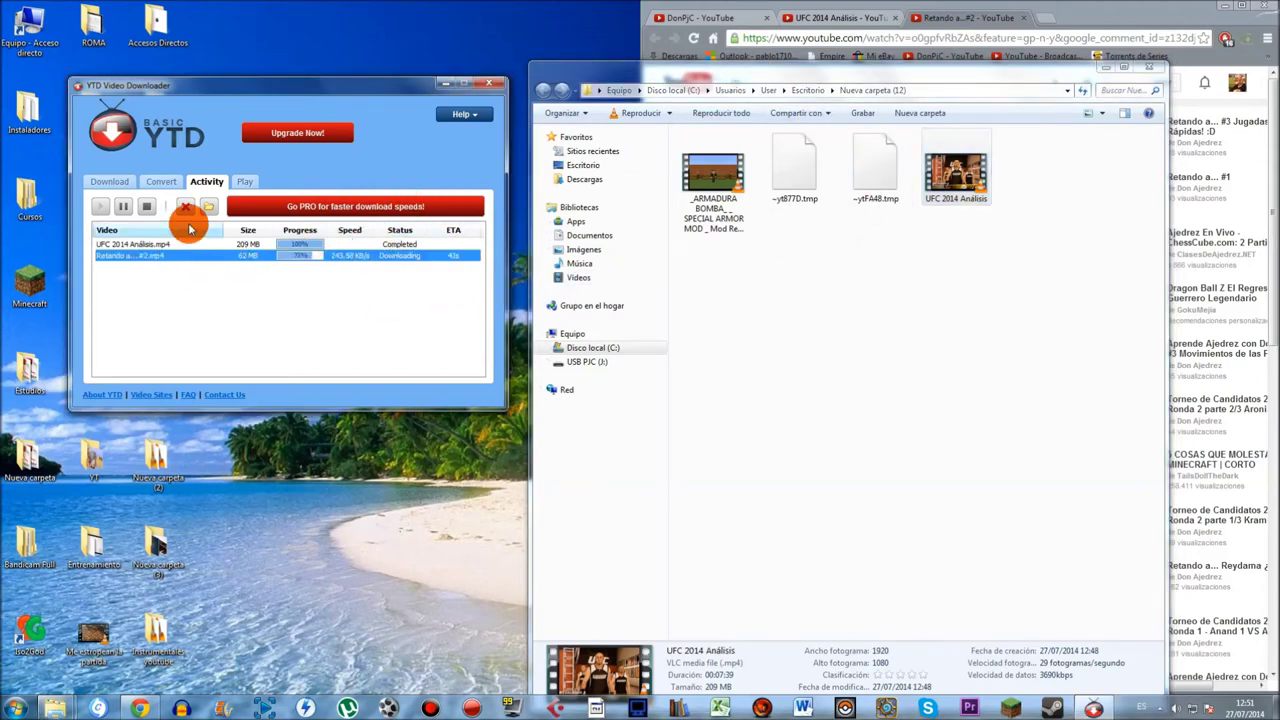
left_click(140, 206)
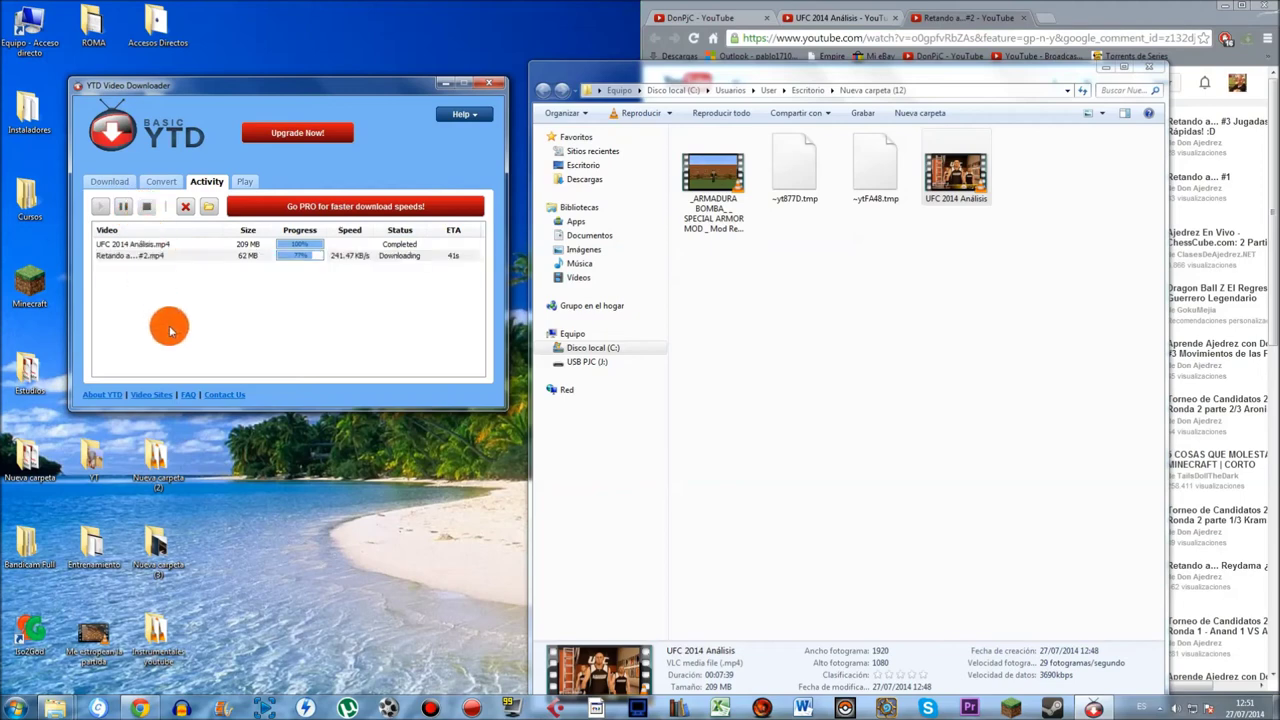
left_click(102, 207)
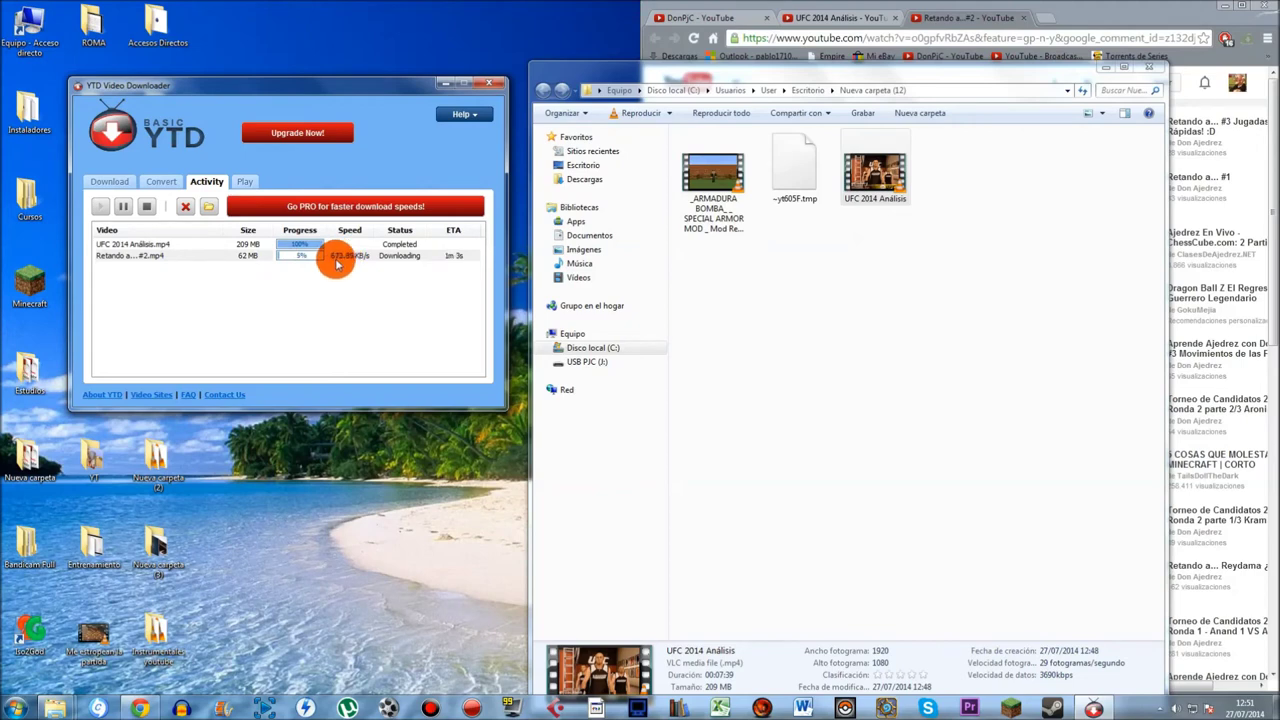
left_click(123, 206)
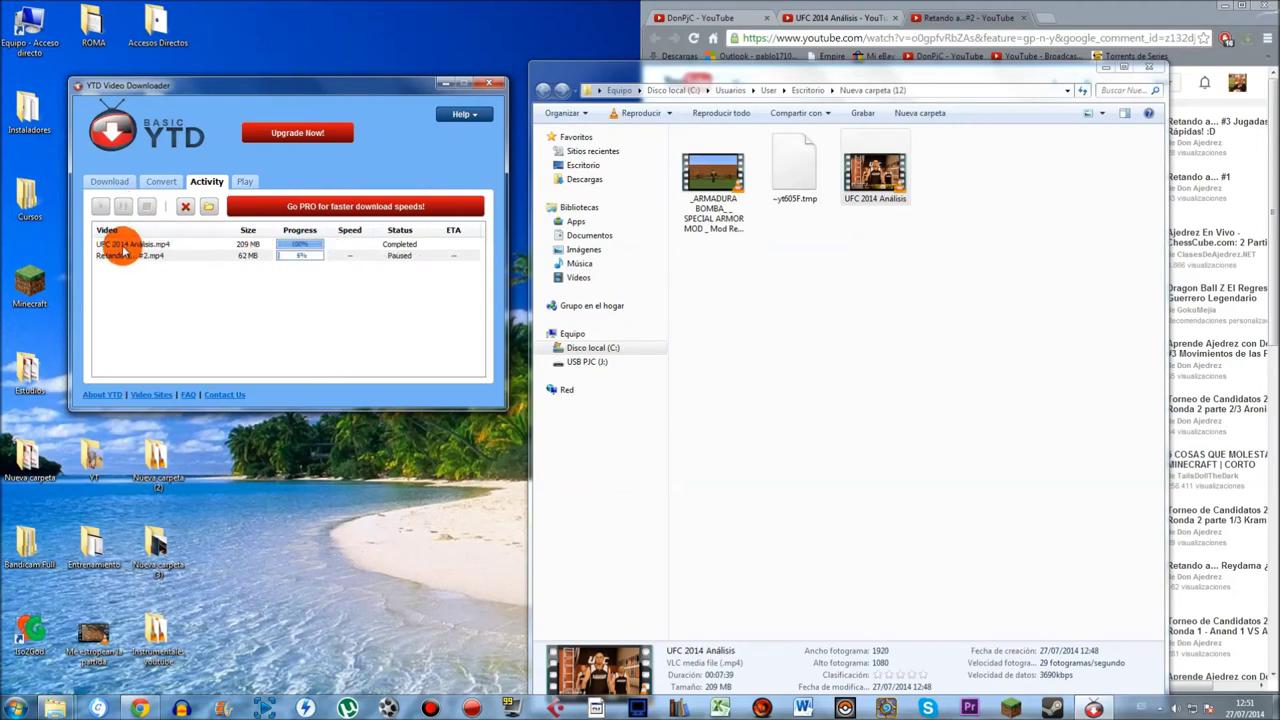
left_click(101, 207)
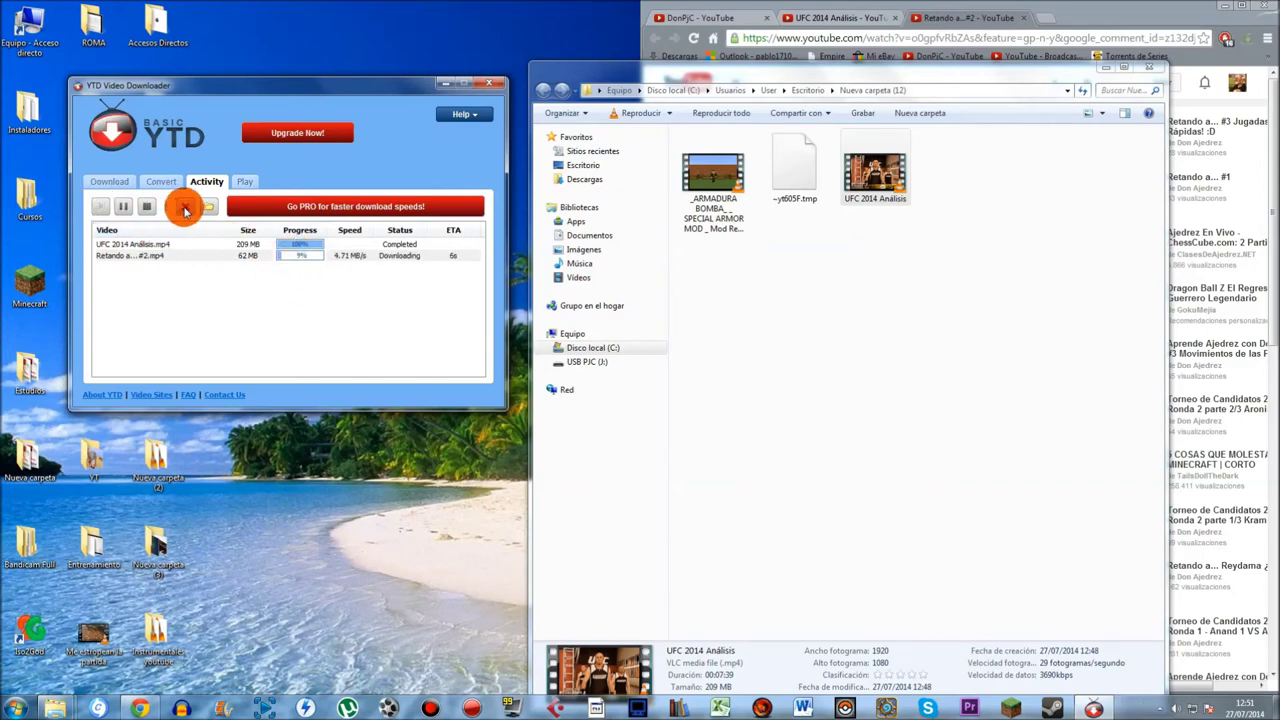
Step: Remove the Retando a...#2.mp4 and UFC 2014 Análisis.mp4 entries from the download activity list
left_click(185, 206)
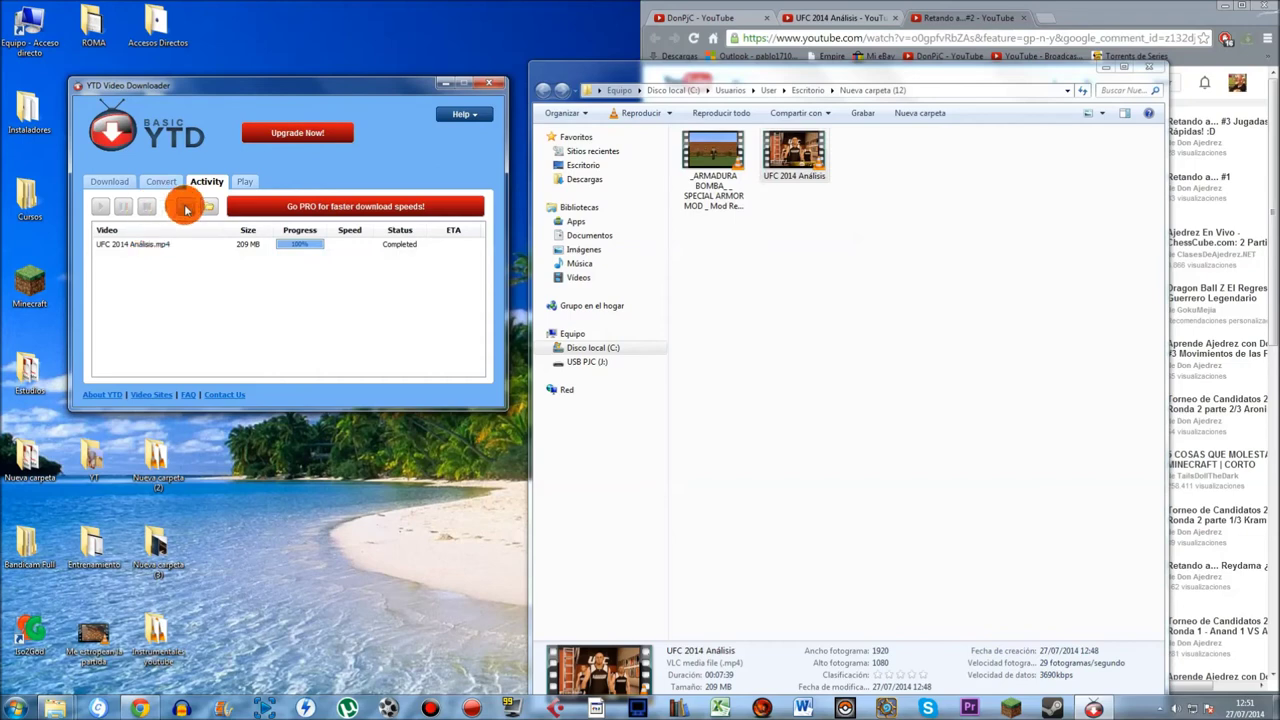
left_click(183, 244)
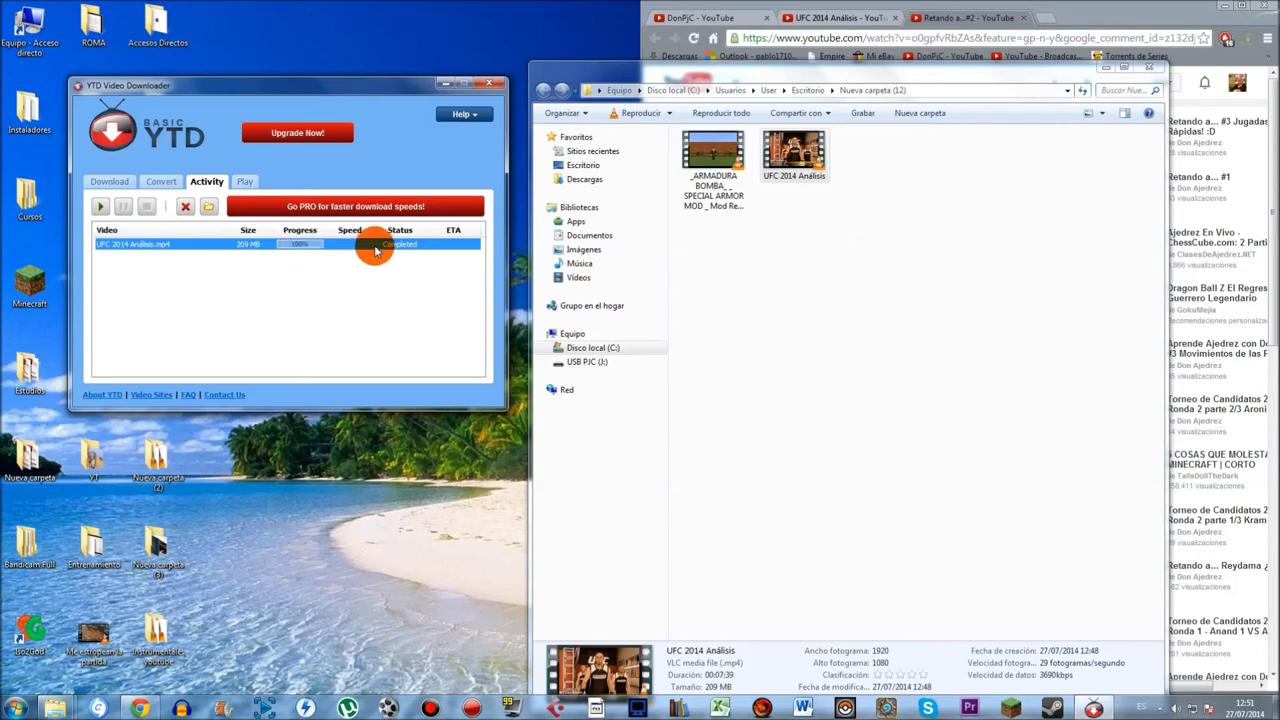
left_click(187, 207)
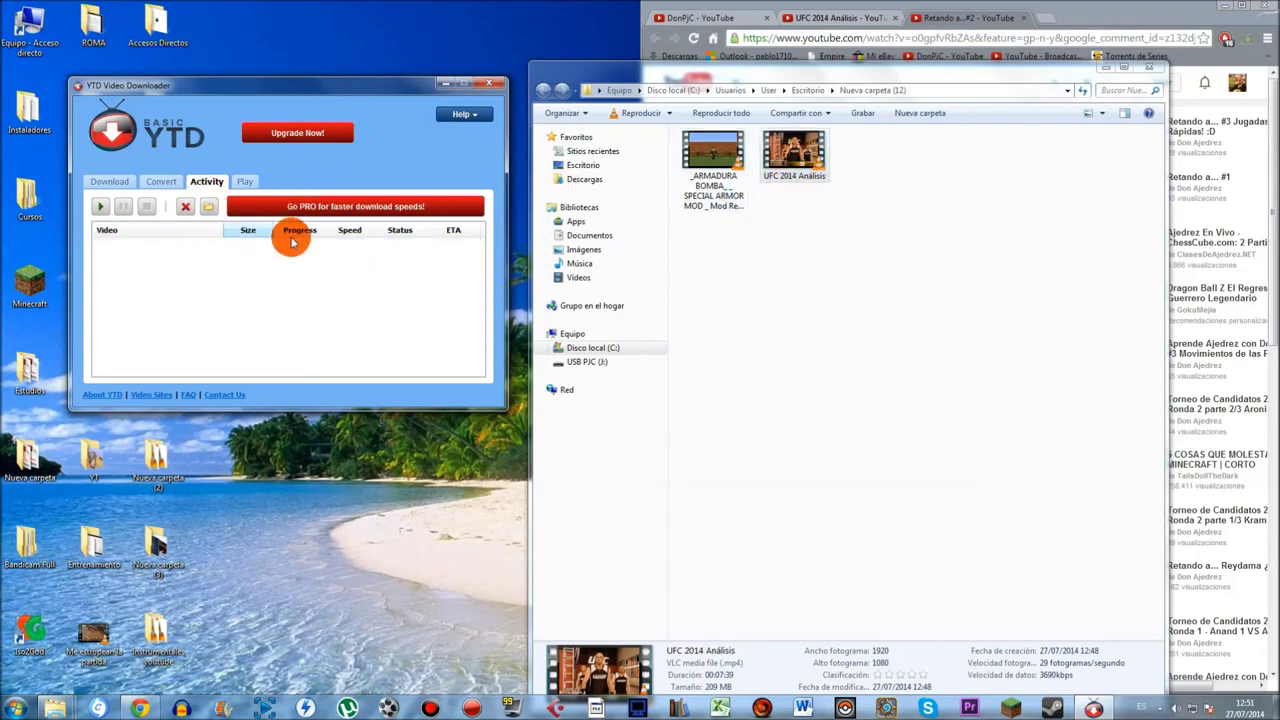
Step: Try to delete the UFC 2014 Análisis video from the Nueva carpeta (12) folder
right_click(790, 167)
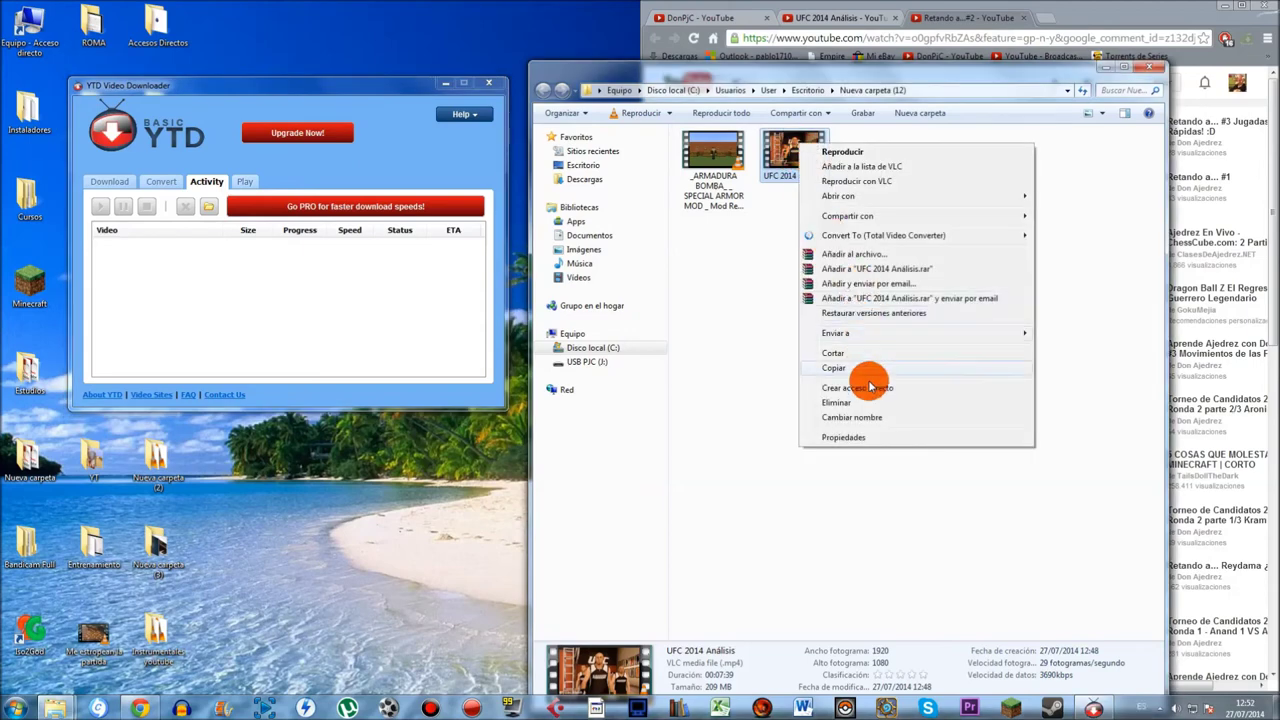
left_click_drag(703, 330, 748, 177)
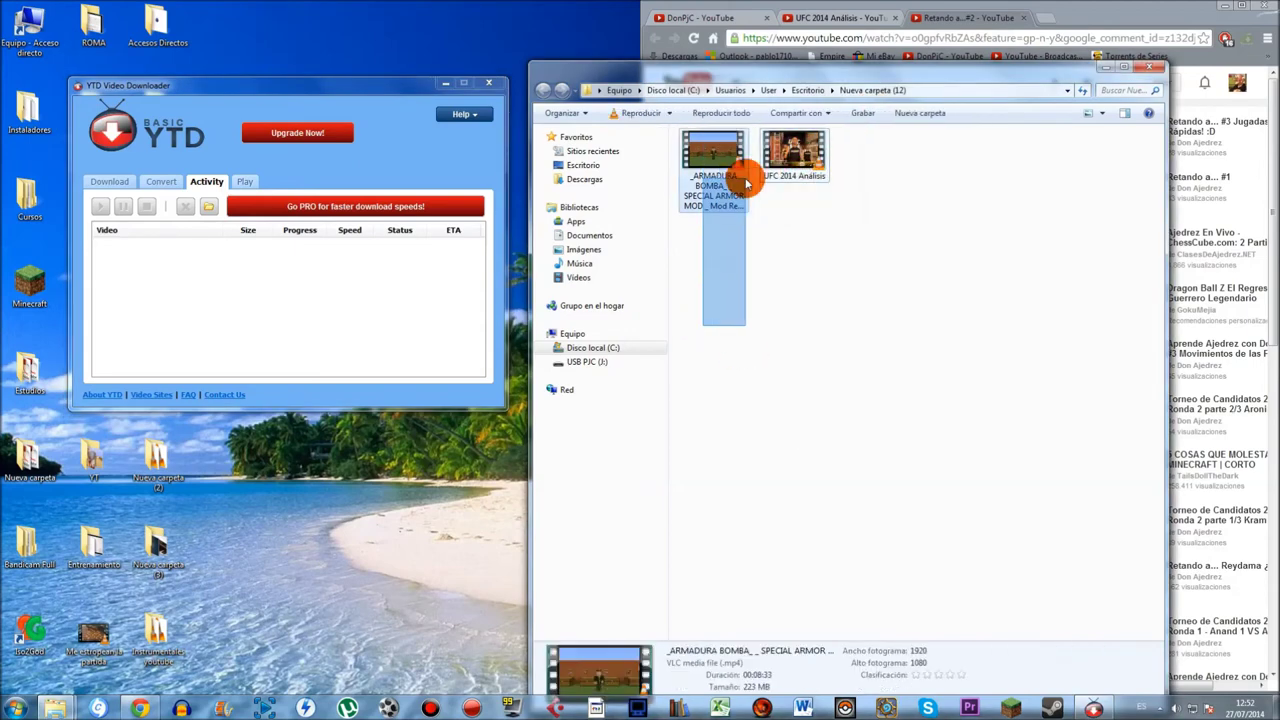
left_click(812, 165)
right_click(812, 160)
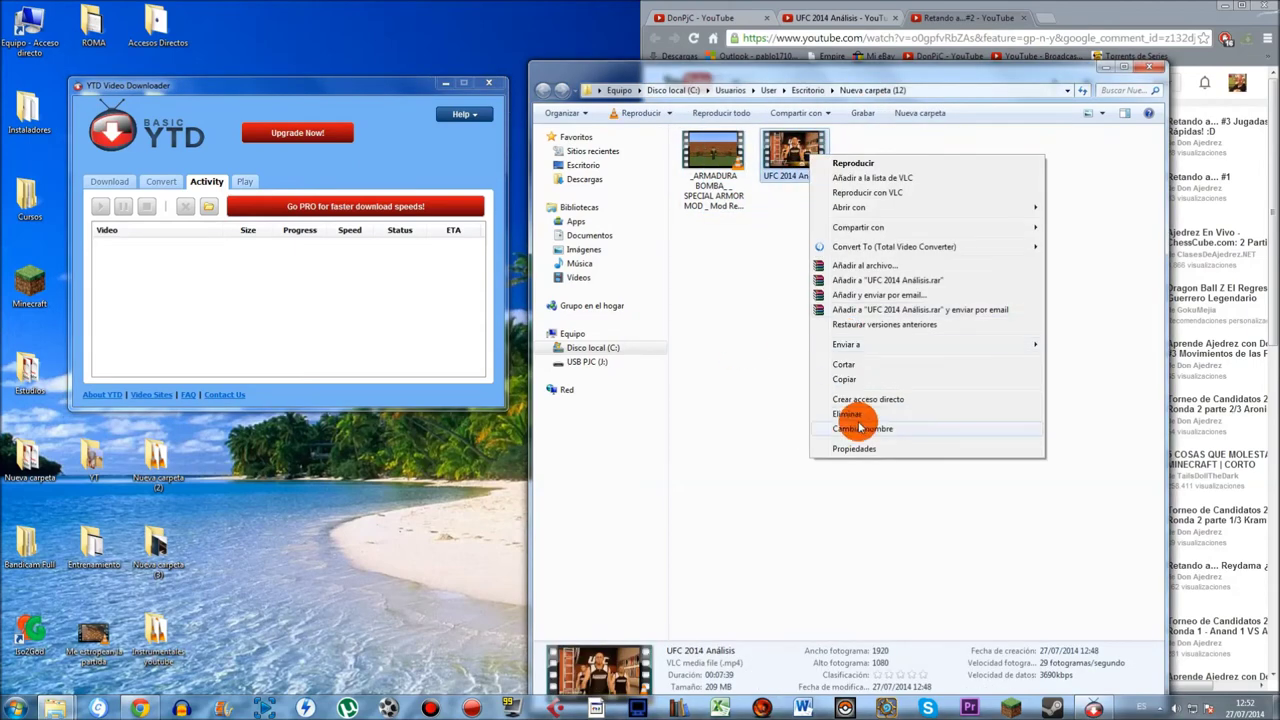
left_click(856, 414)
left_click(688, 400)
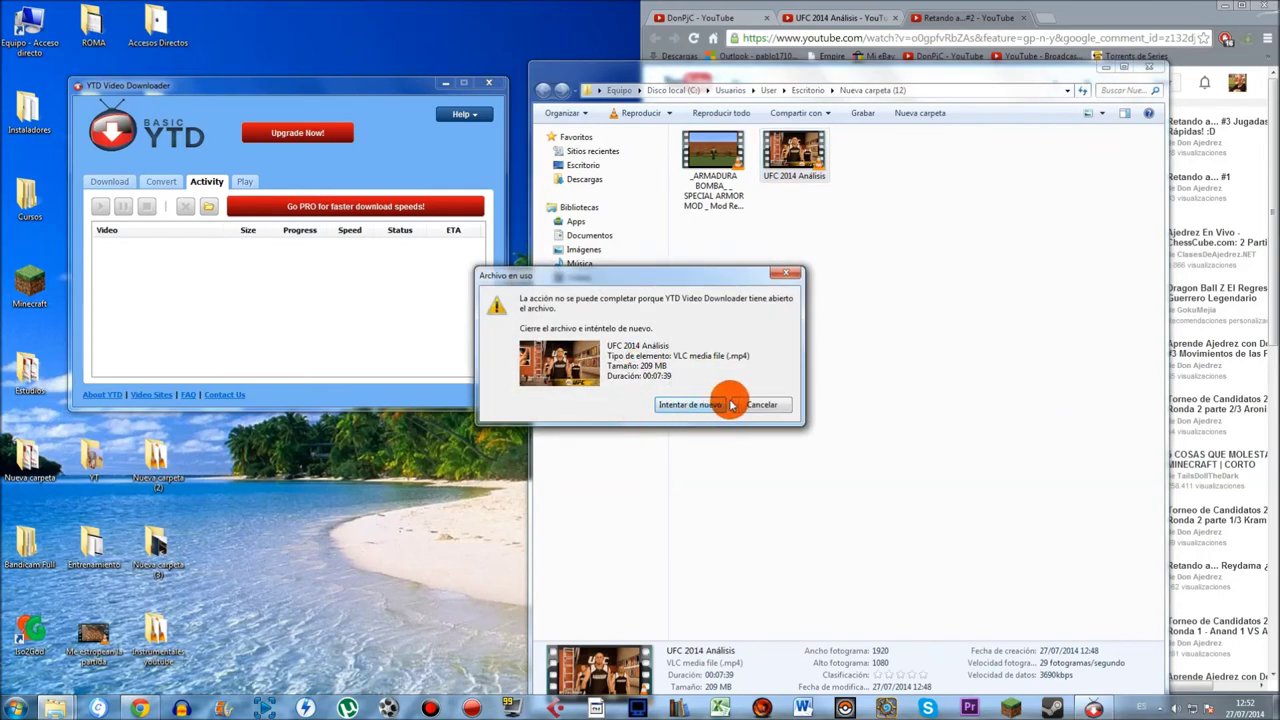
left_click(795, 285)
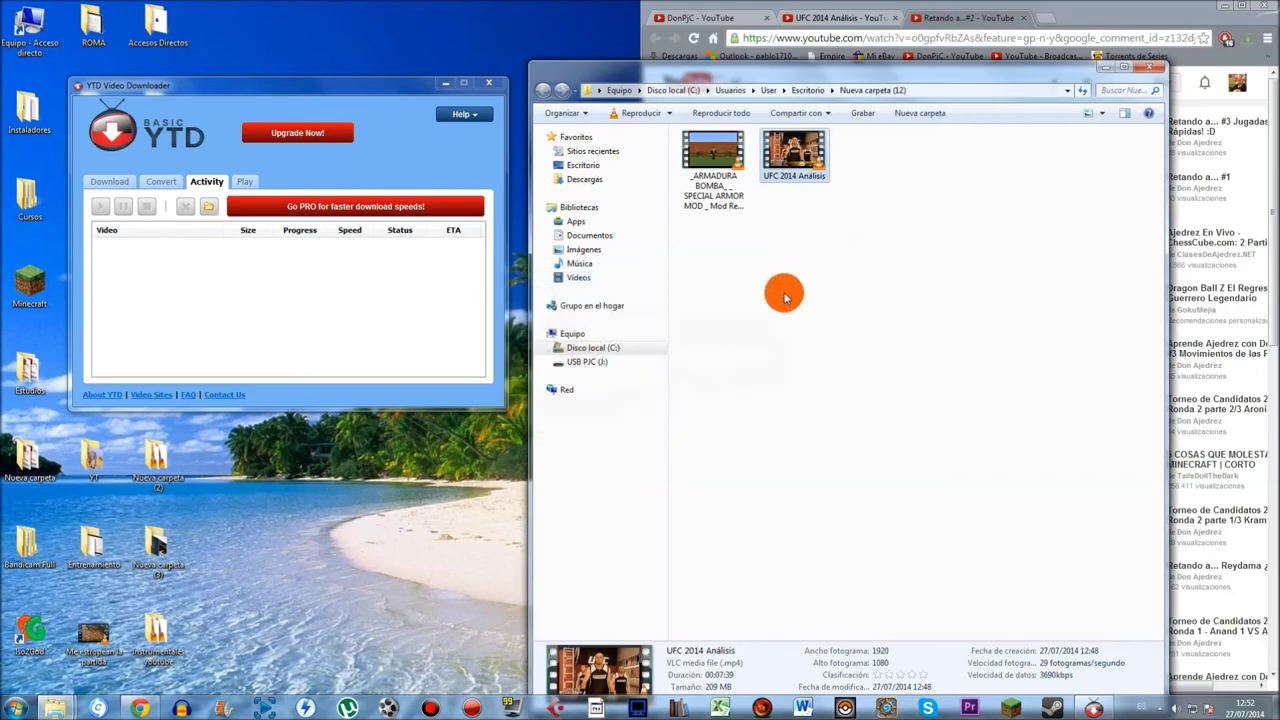
Step: Close the downloader, and delete the UFC 2014 Análisis video from the Nueva carpeta (12) folder before closing that folder window
left_click(496, 80)
right_click(797, 160)
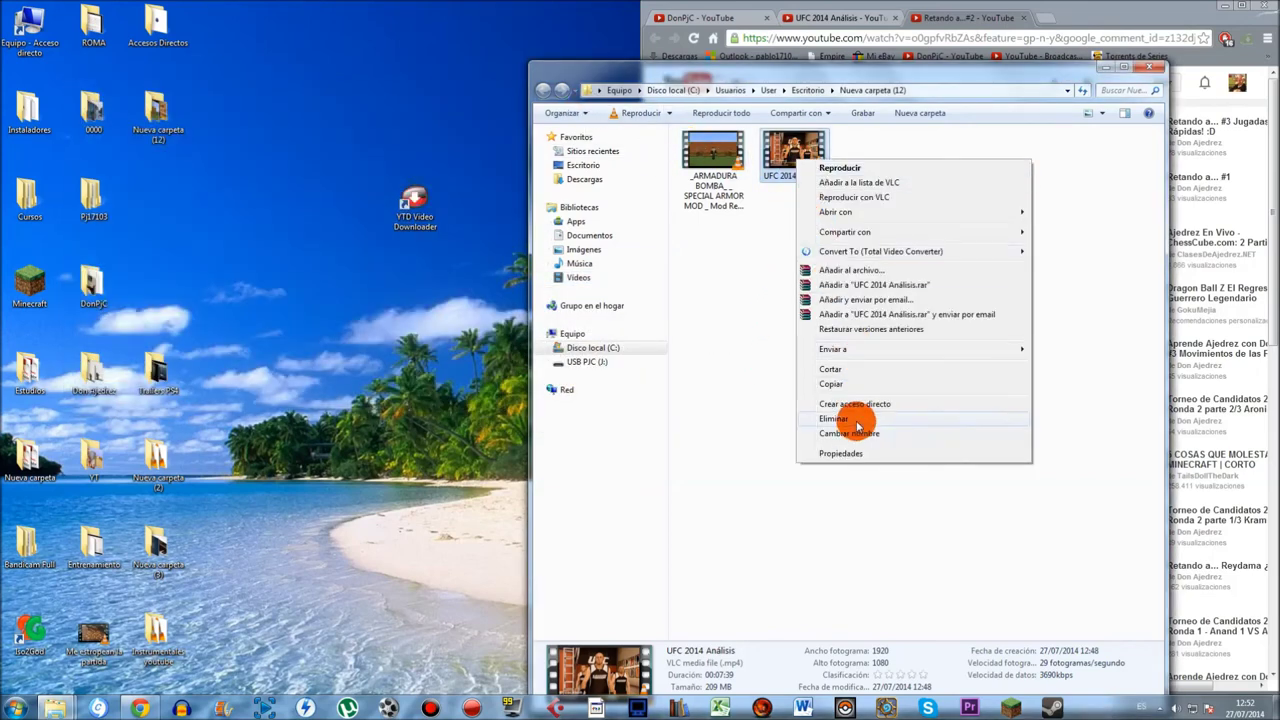
left_click(855, 419)
left_click(677, 386)
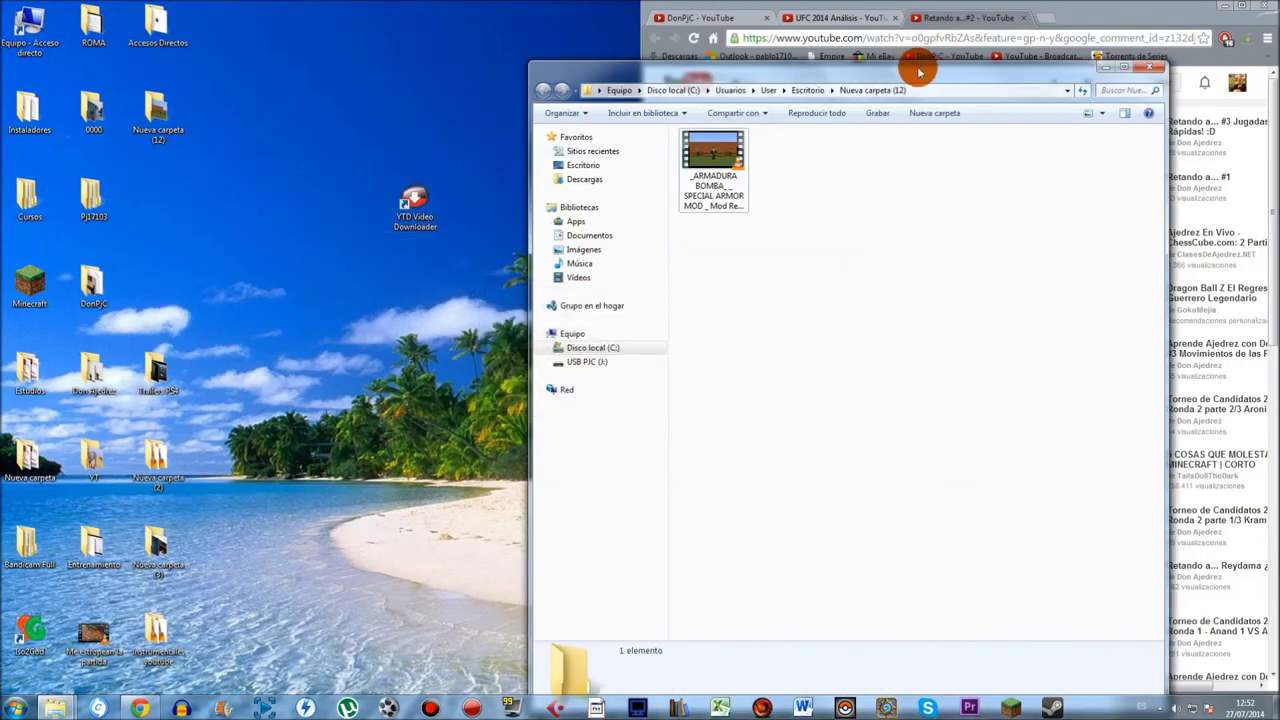
left_click(1160, 64)
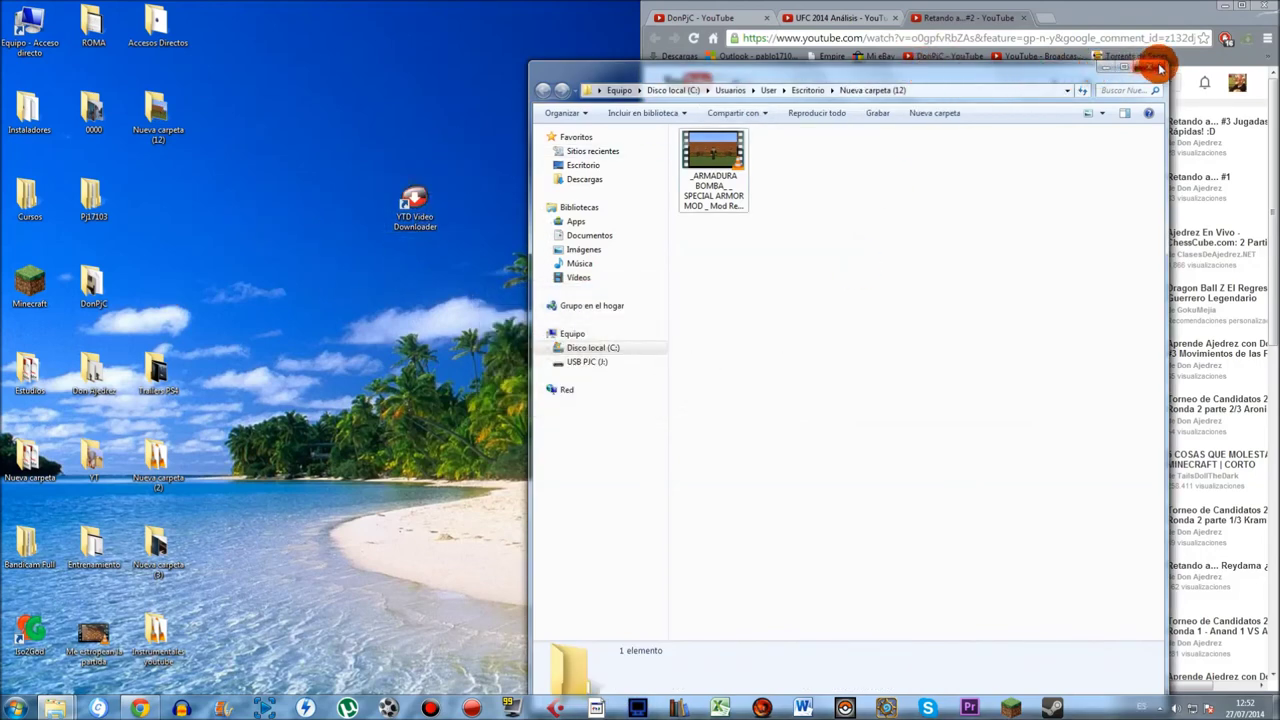
Step: Examine the DonPjC YouTube channel page down to its secondary channels and uploaded videos, and clear the browser off the desktop
left_click(805, 17)
left_click(750, 17)
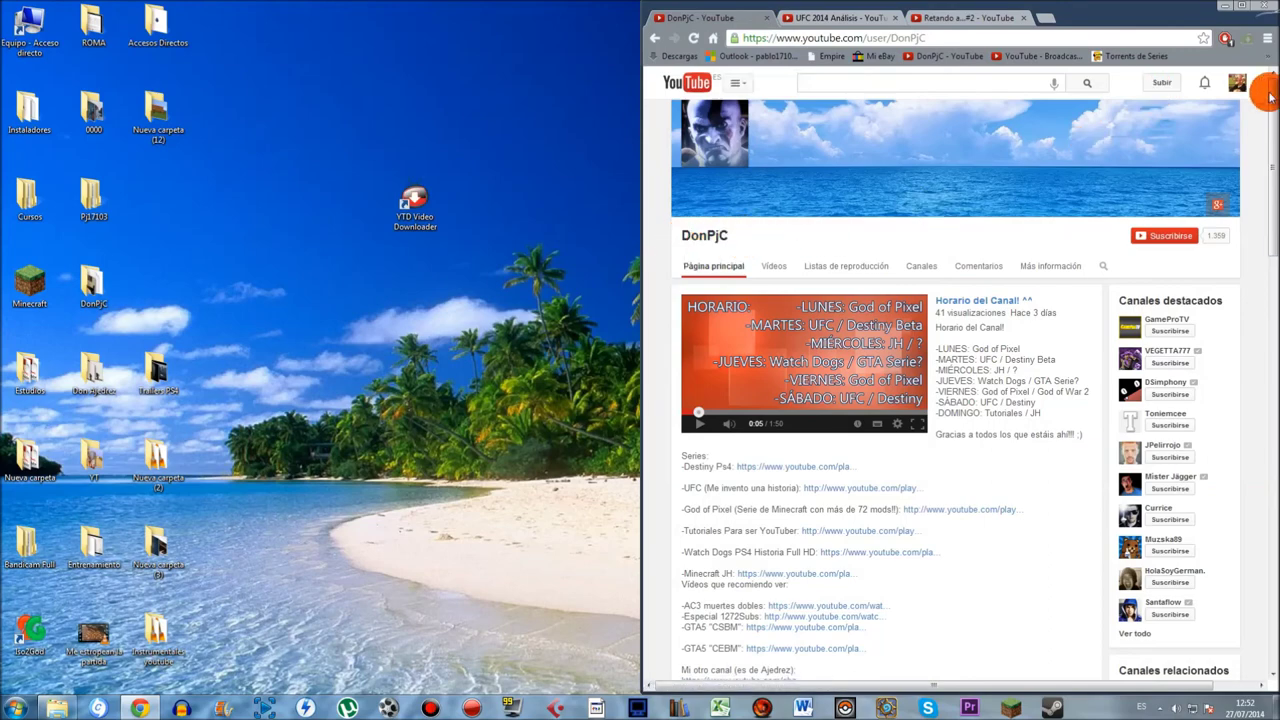
scroll(1117, 409, "down", 5)
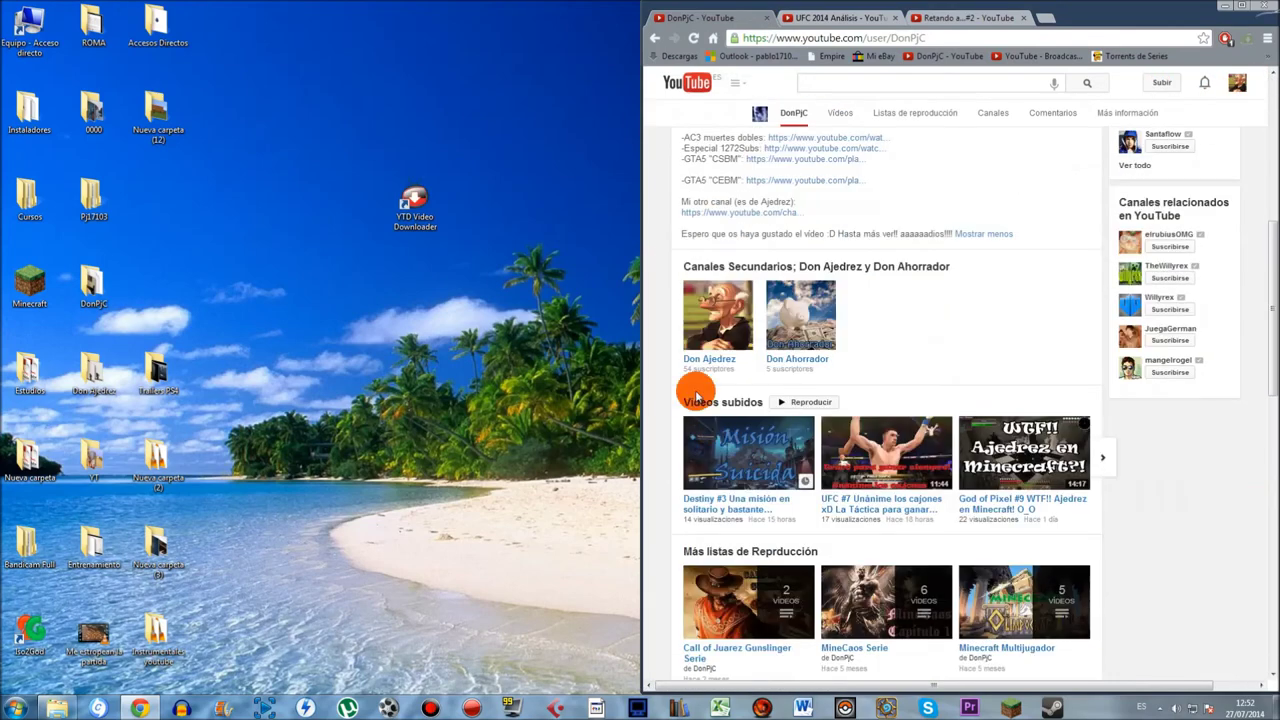
double_click(750, 350)
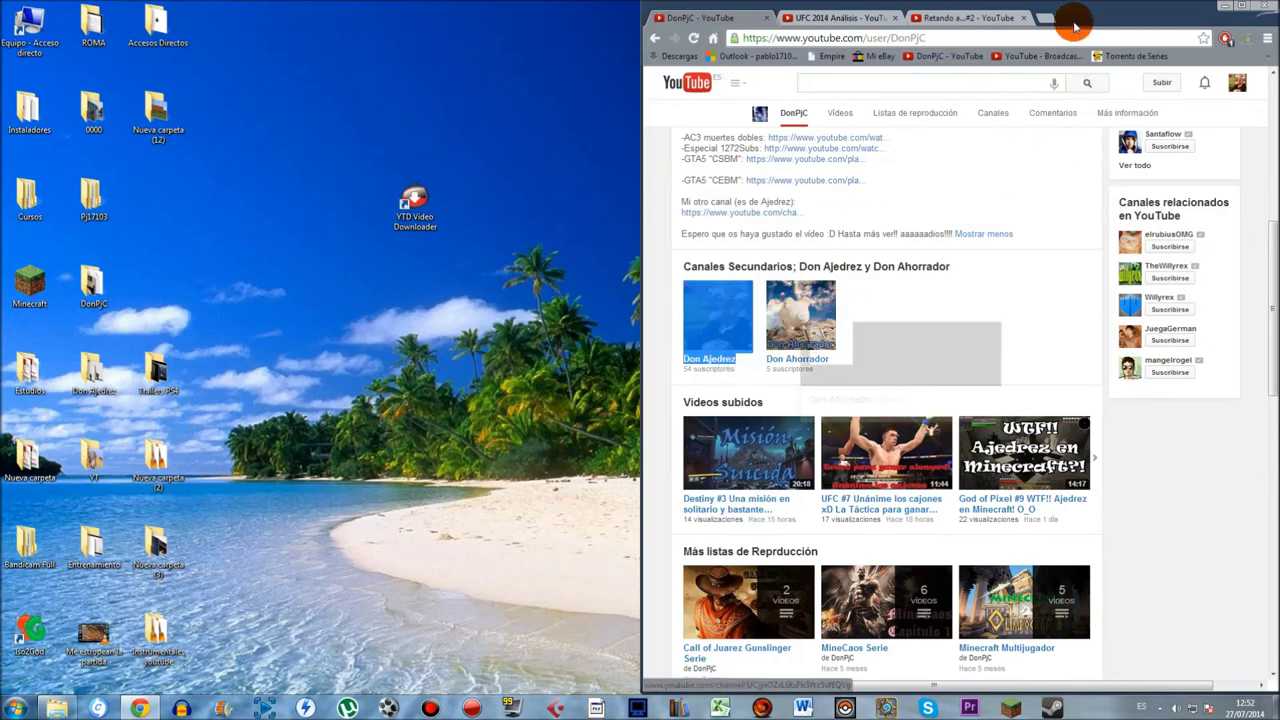
left_click_drag(1085, 16, 1278, 95)
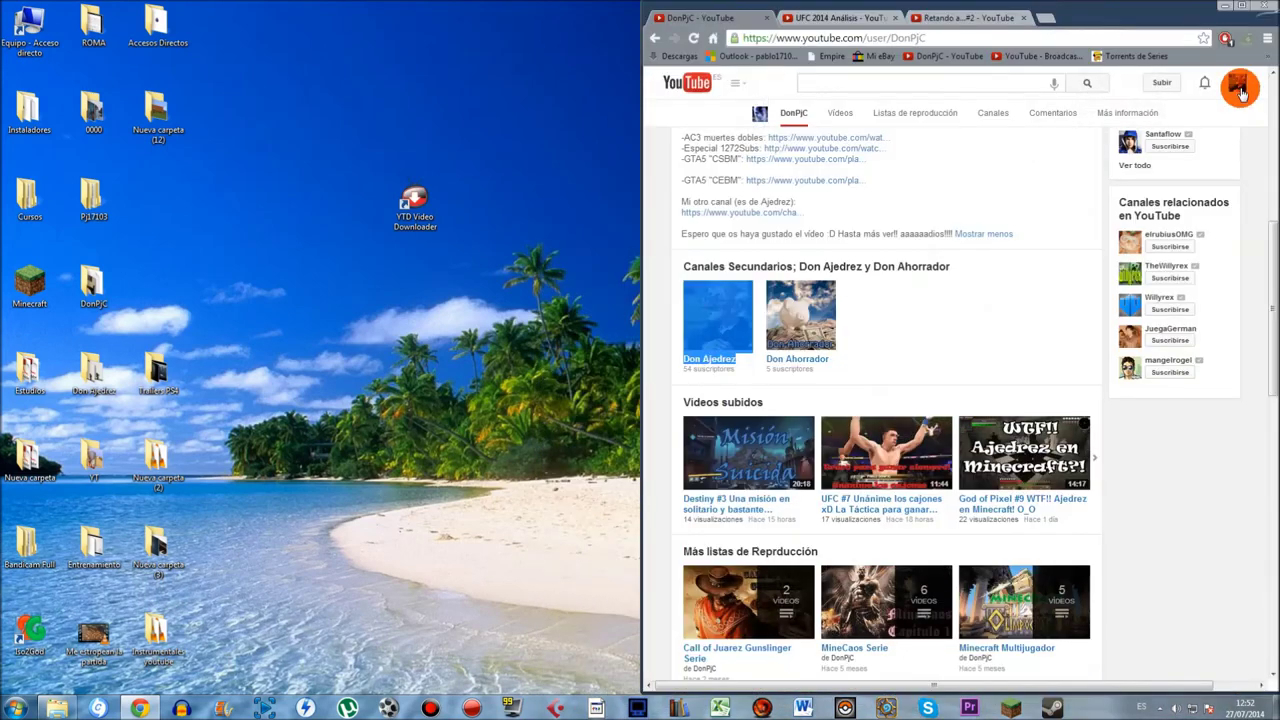
left_click(1250, 10)
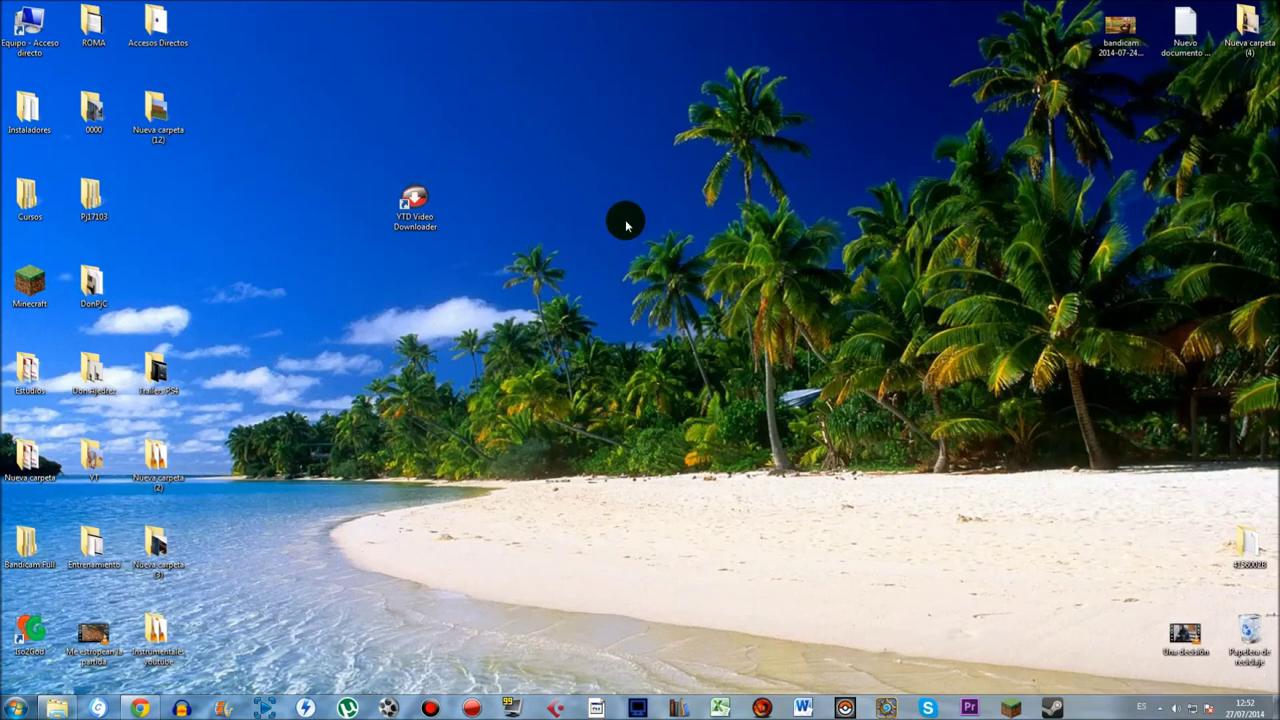
left_click_drag(369, 163, 457, 280)
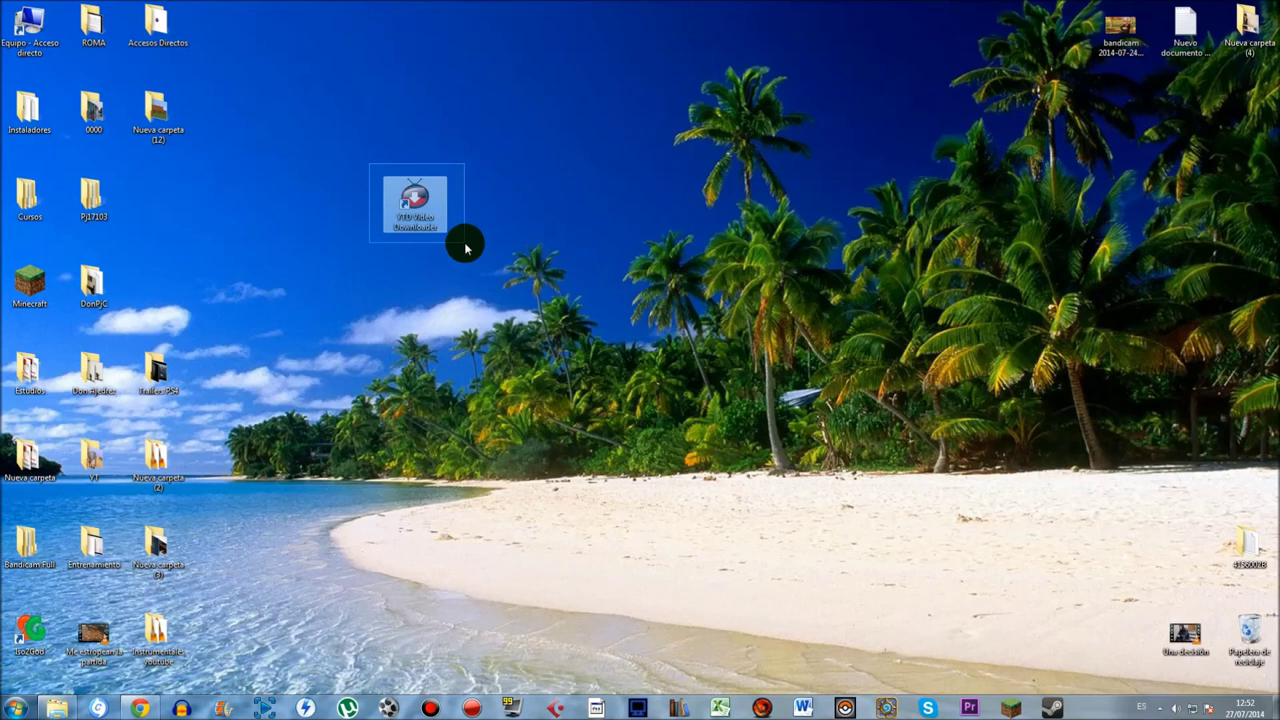
left_click_drag(460, 235, 457, 234)
left_click_drag(356, 176, 450, 253)
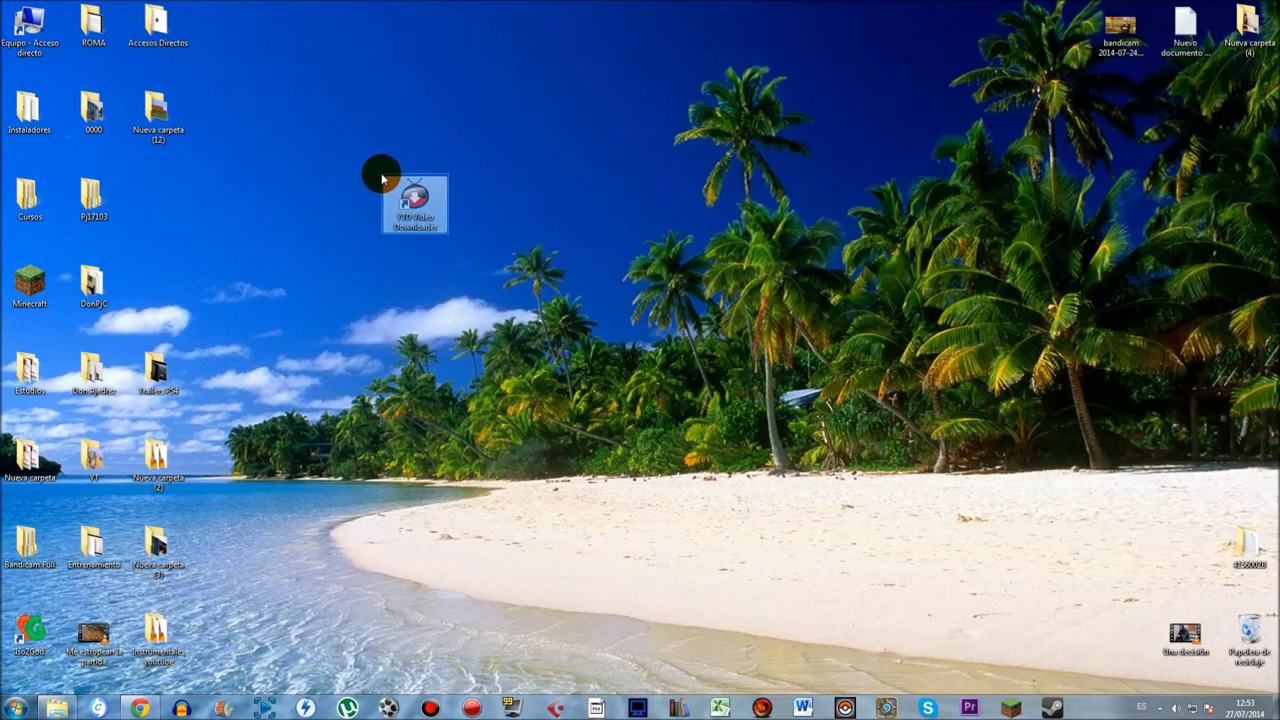
left_click_drag(357, 163, 484, 267)
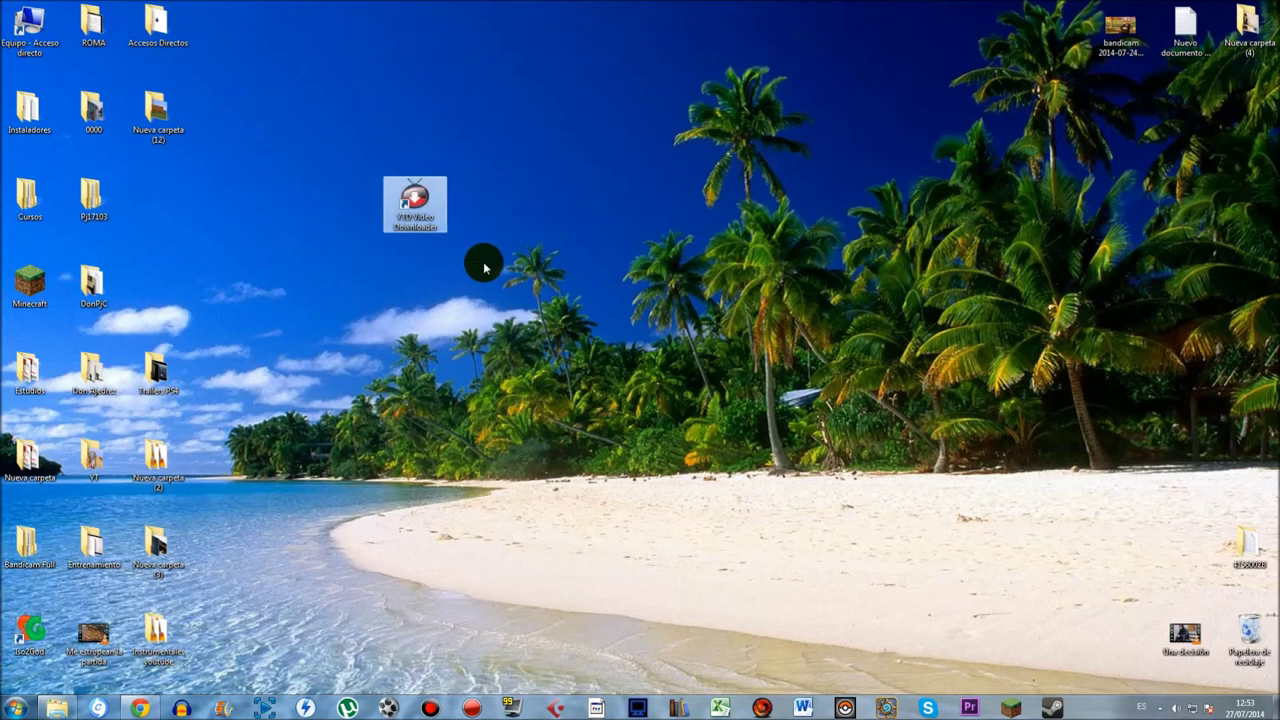
left_click_drag(347, 151, 484, 282)
left_click(410, 197)
left_click_drag(498, 121, 385, 232)
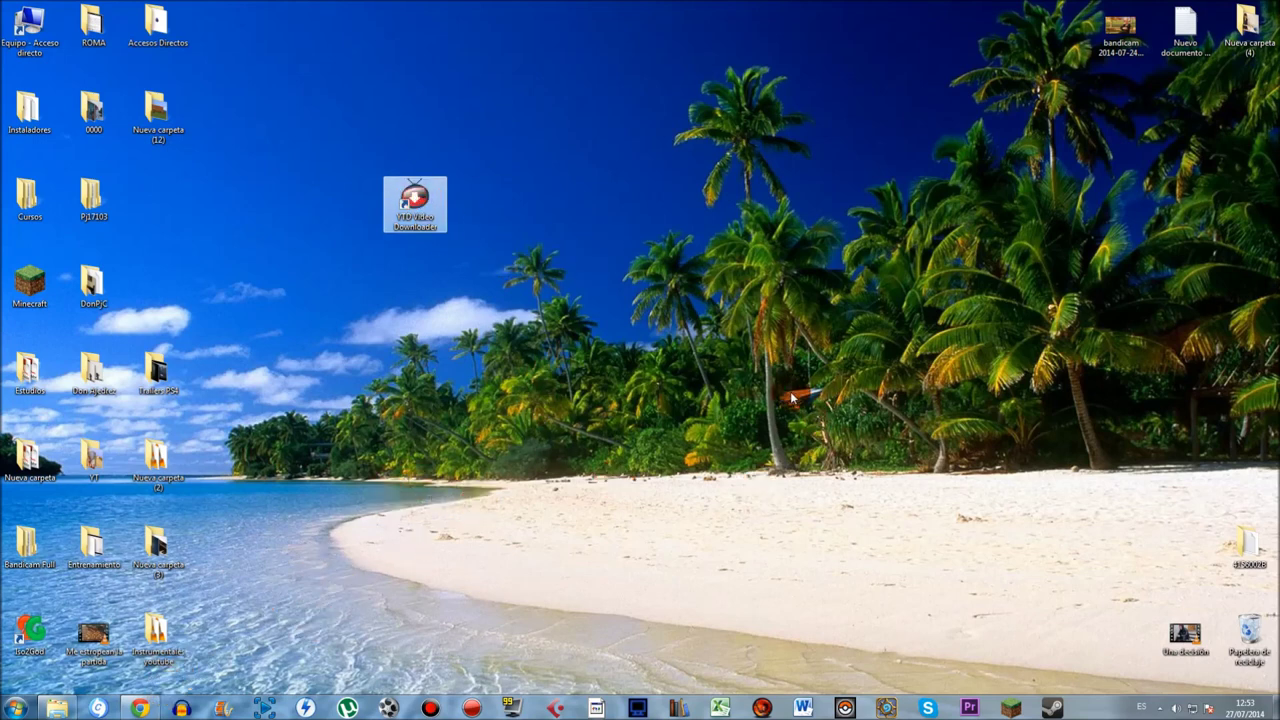
left_click_drag(848, 136, 669, 178)
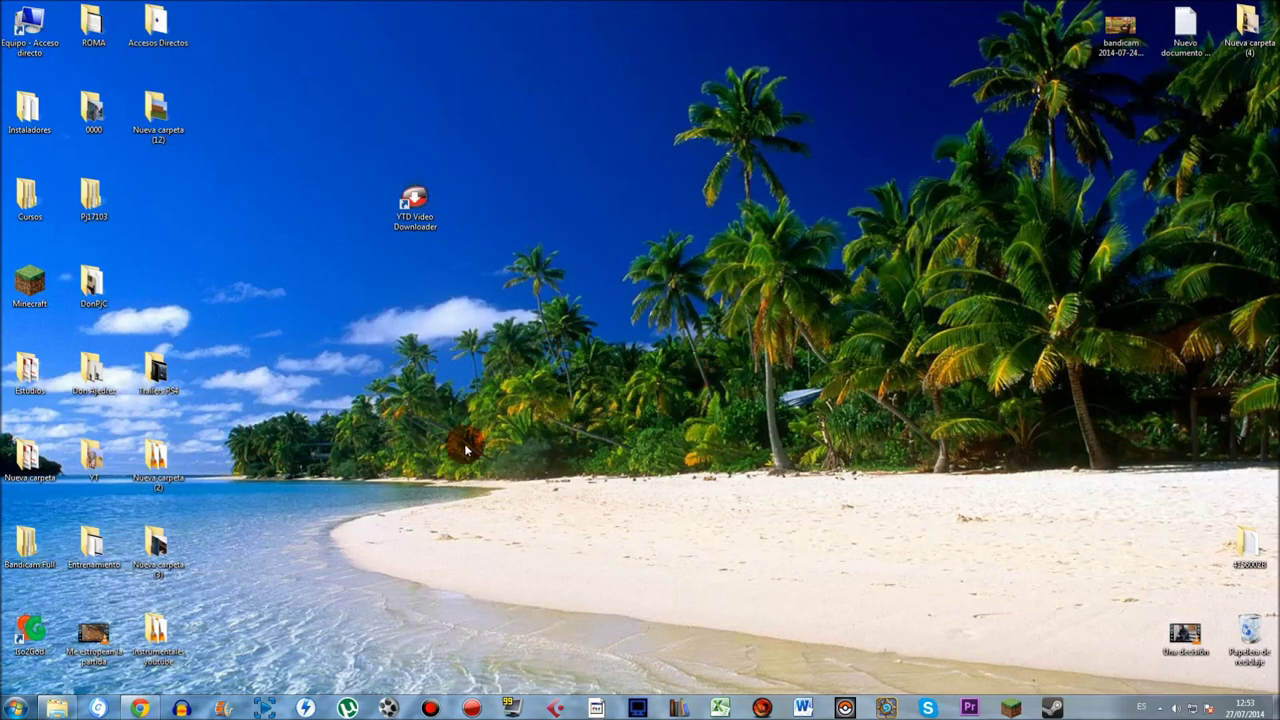